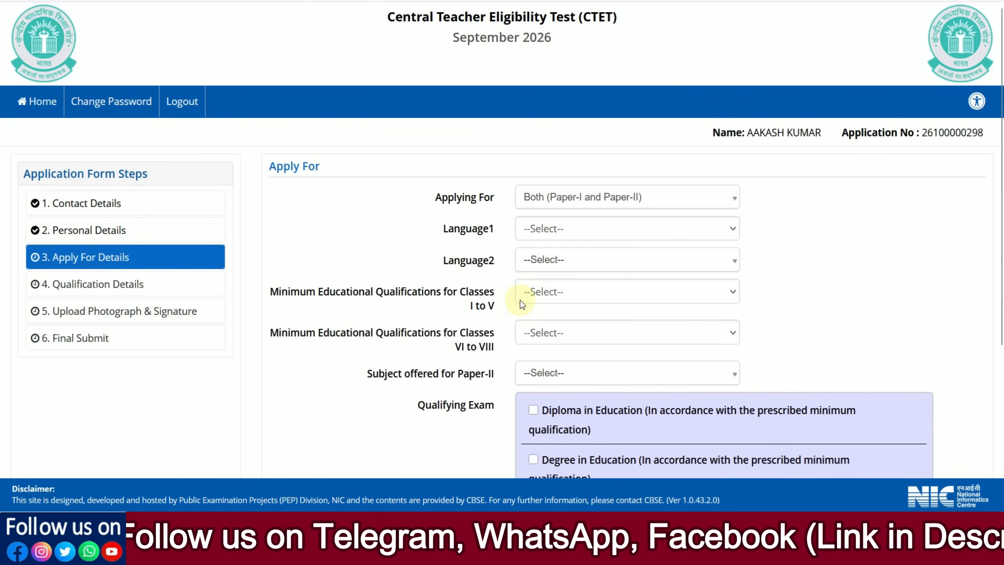
# Choose Hindi as Language1 and Sanskrit as Language2 for the exam
pyautogui.click(546, 233)
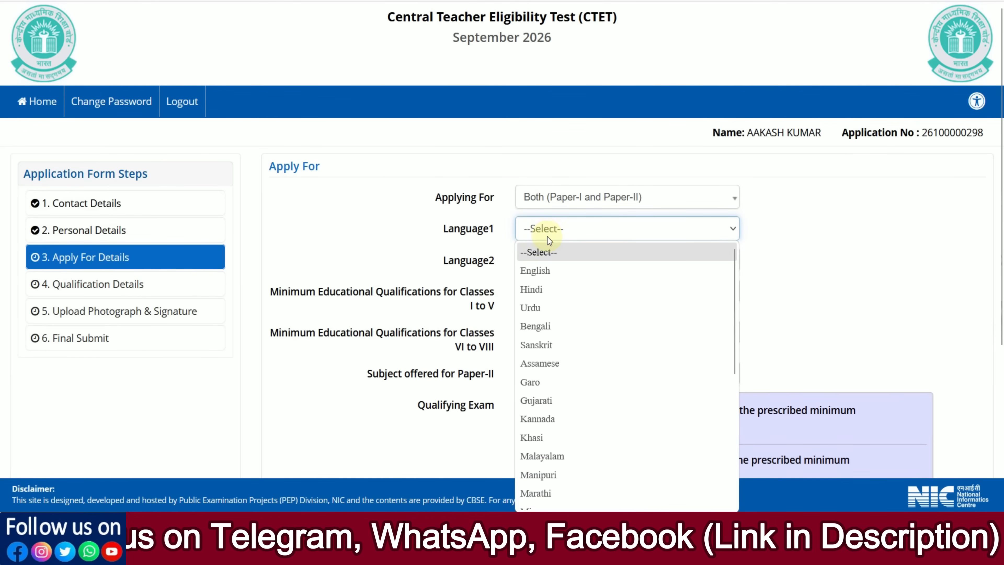
pyautogui.click(545, 289)
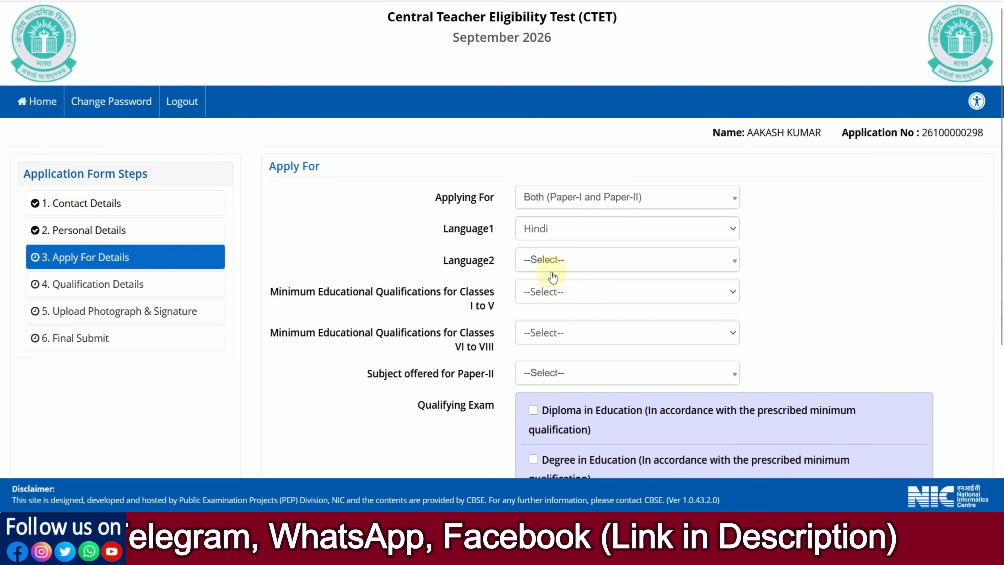
pyautogui.click(547, 264)
pyautogui.click(550, 395)
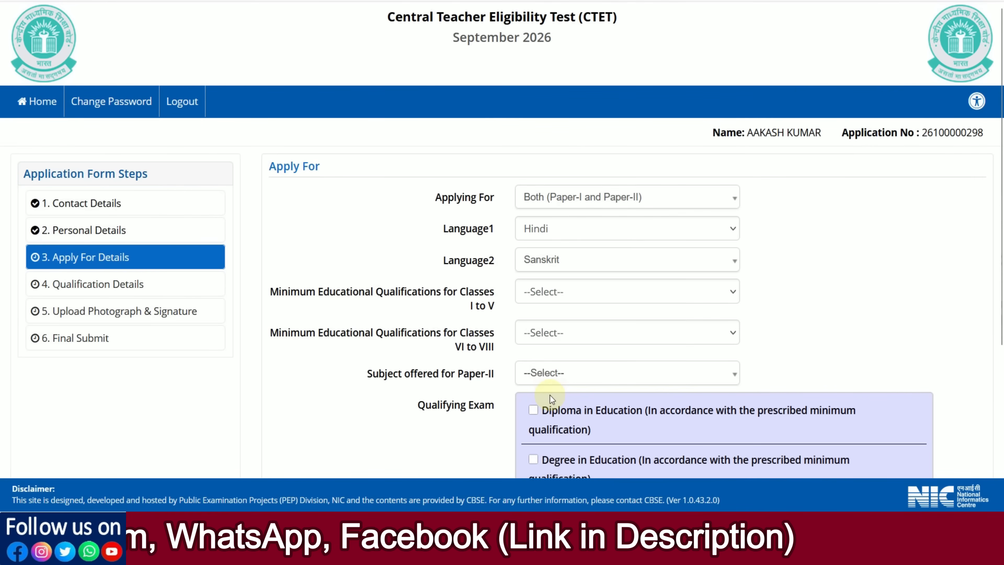
# Review the qualification descriptions for Classes I to V and set the minimum educational qualification to 1
pyautogui.scroll(-2, 366, 297)
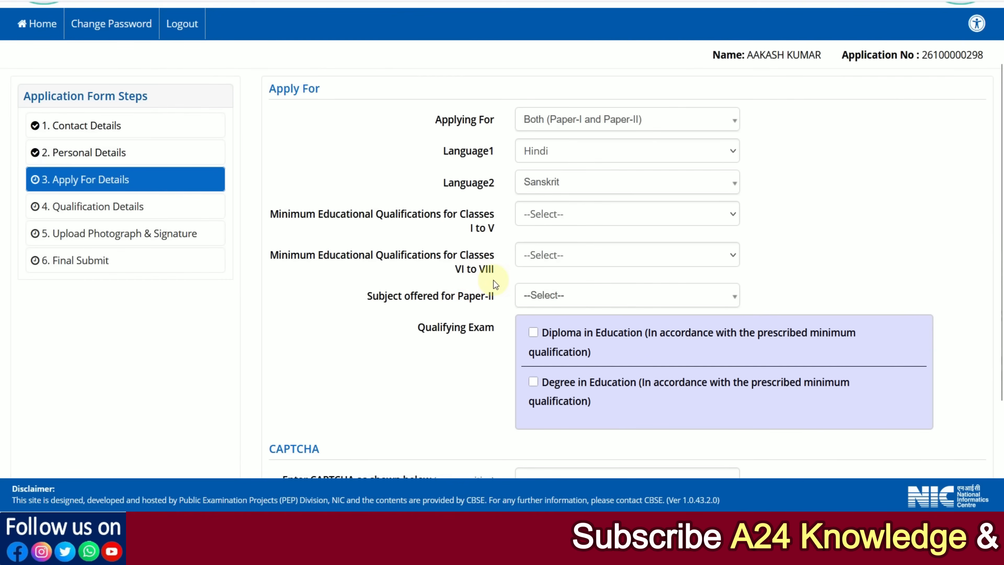
pyautogui.click(550, 215)
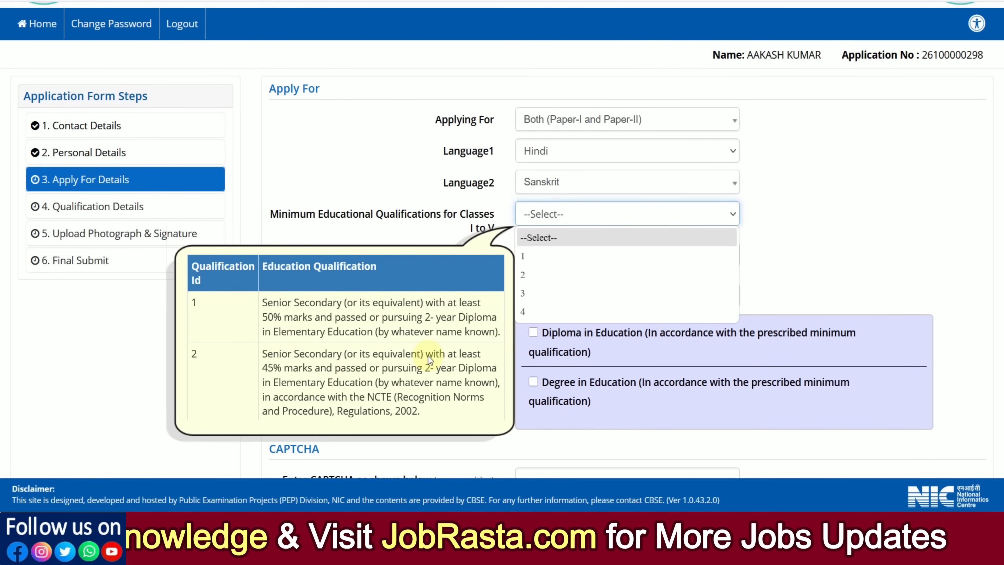
pyautogui.click(349, 338)
pyautogui.scroll(-3, 349, 337)
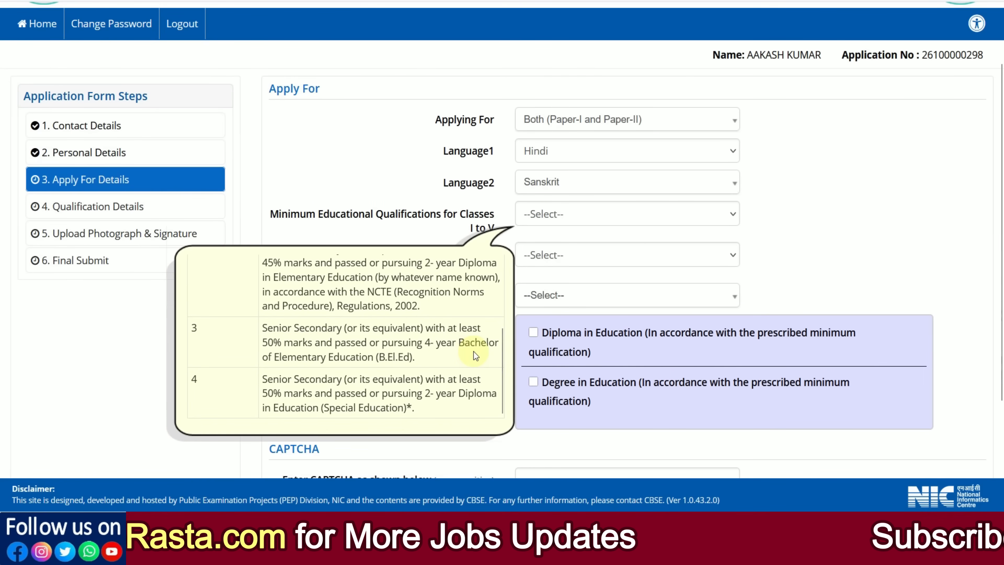
pyautogui.scroll(-2, 335, 349)
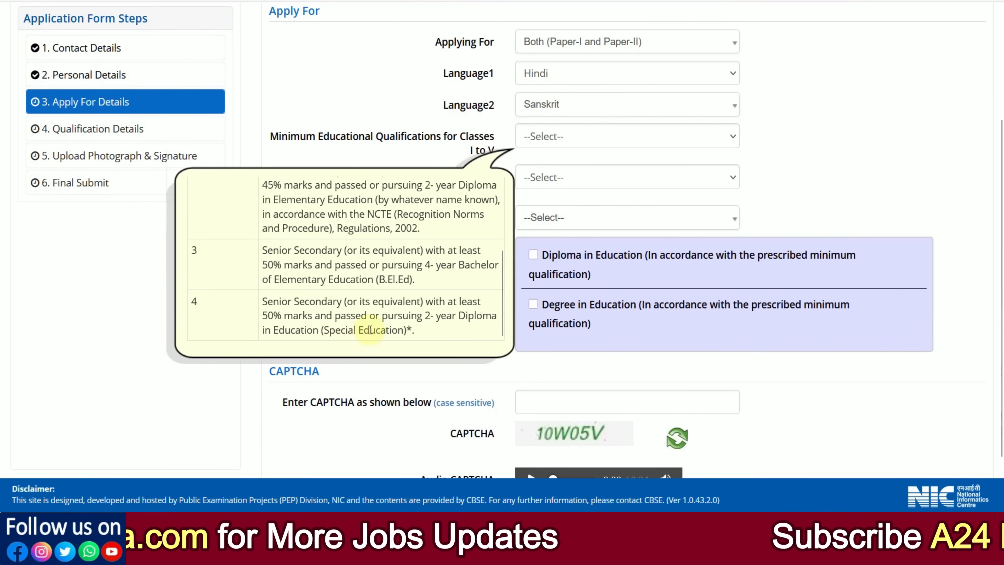
pyautogui.scroll(-2, 398, 296)
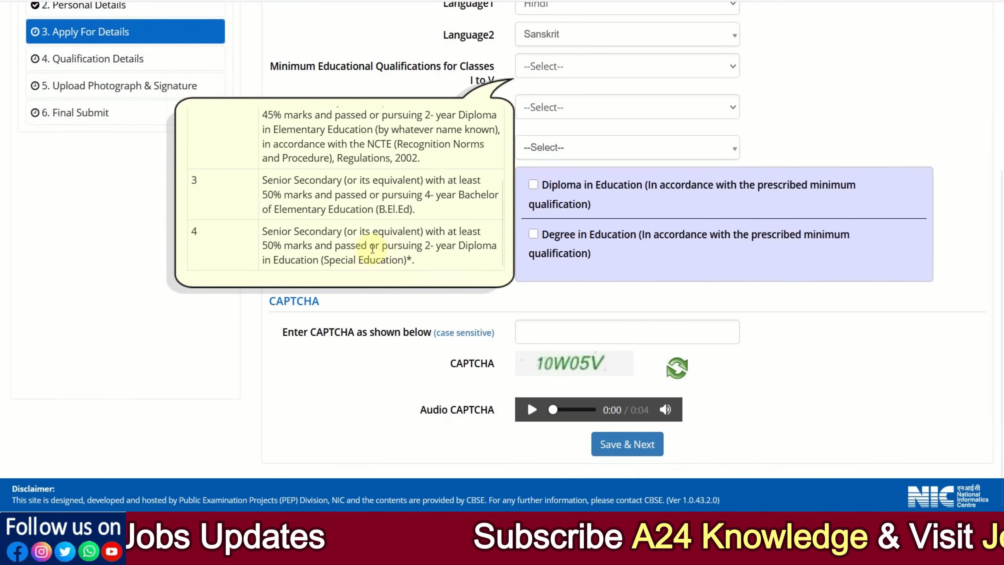
pyautogui.scroll(3, 371, 256)
pyautogui.scroll(1, 372, 248)
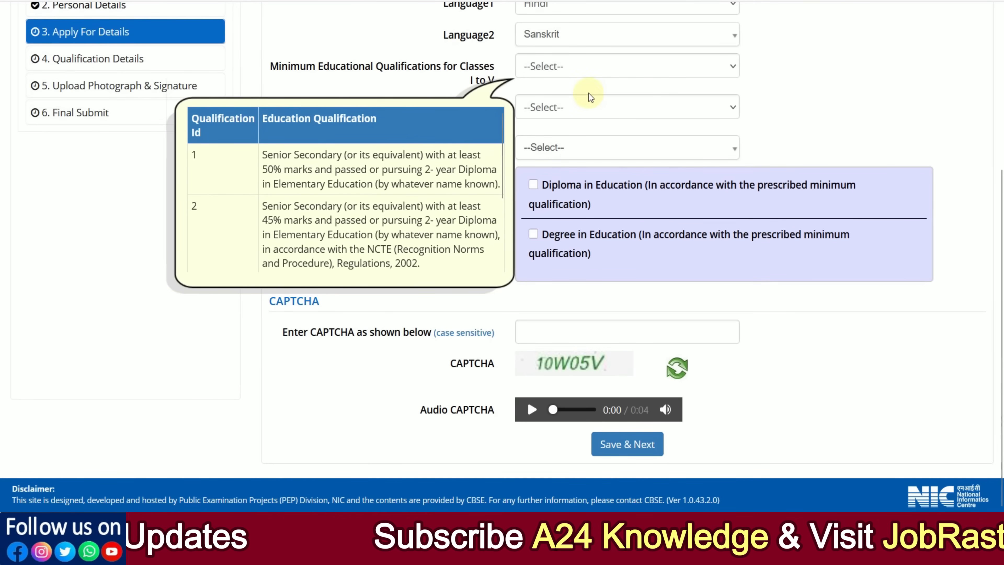
pyautogui.click(554, 65)
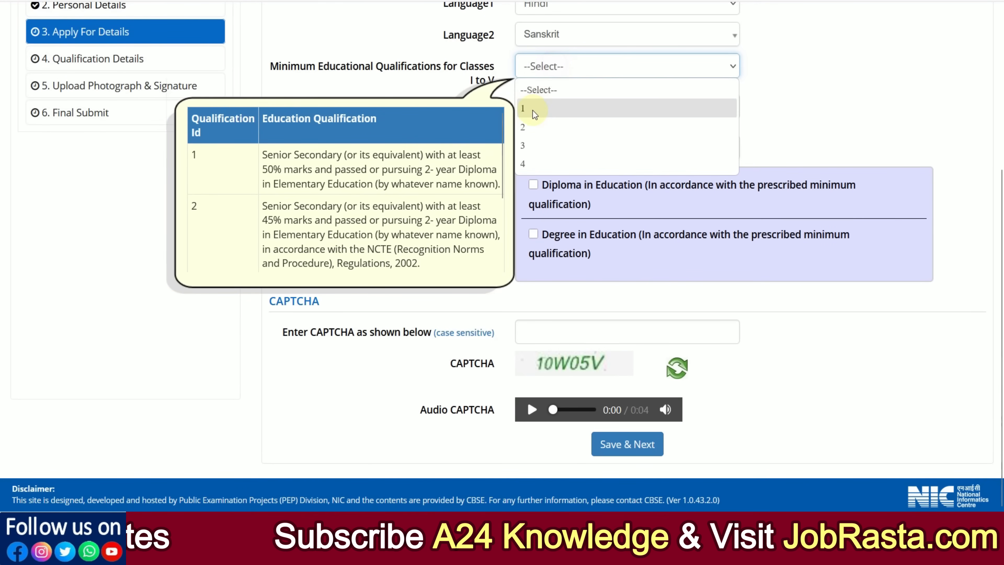
pyautogui.click(533, 111)
pyautogui.click(825, 109)
# Read through the qualification descriptions for Classes VI to VIII and set that minimum educational qualification to 1
pyautogui.scroll(4, 769, 122)
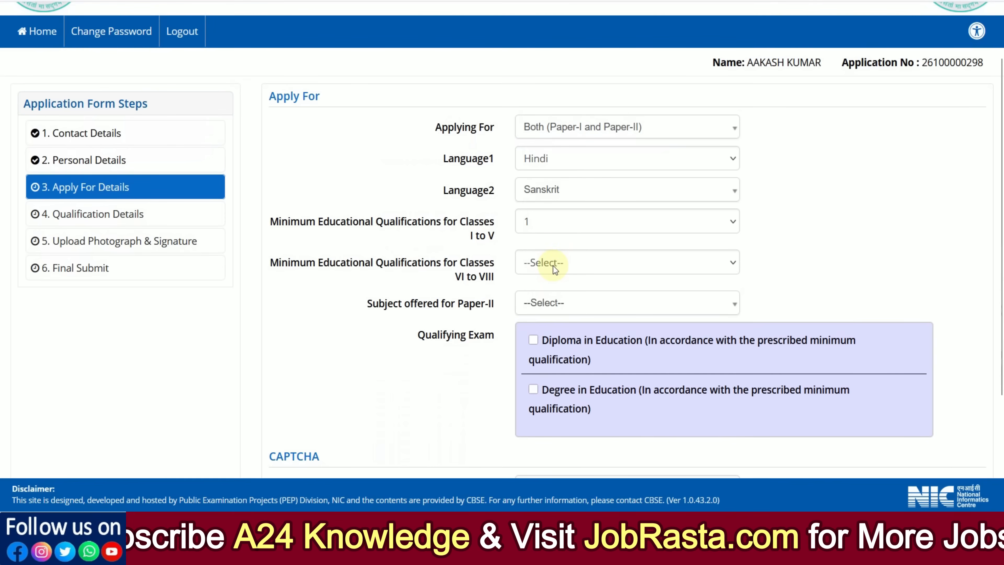
pyautogui.click(553, 266)
pyautogui.click(437, 124)
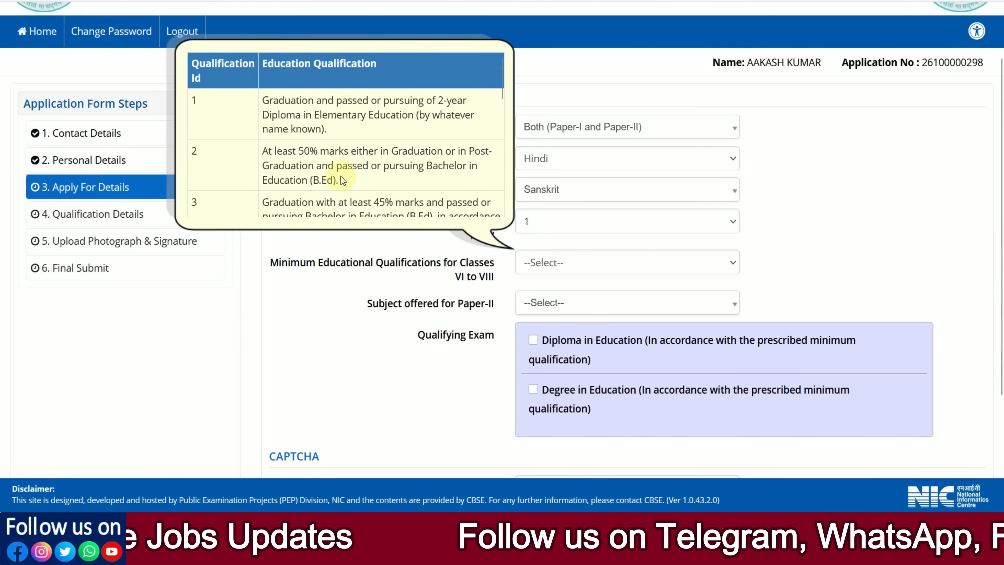
pyautogui.scroll(-2, 351, 166)
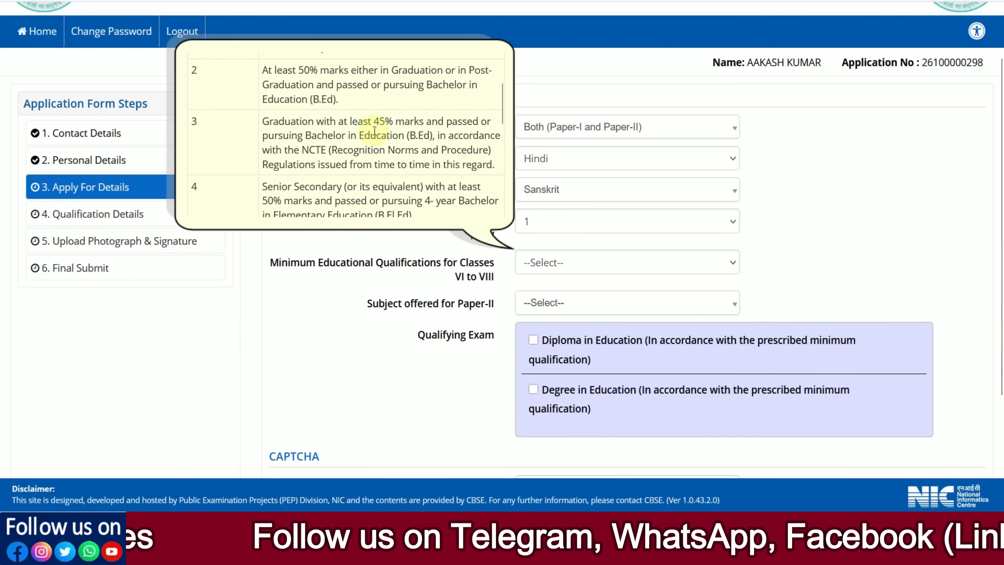
pyautogui.scroll(-2, 418, 135)
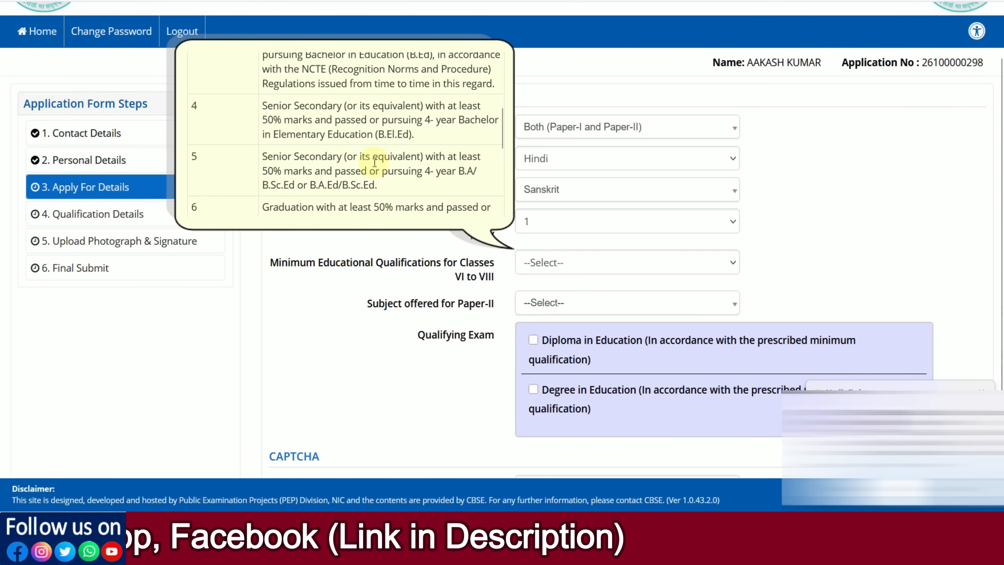
pyautogui.scroll(-2, 374, 162)
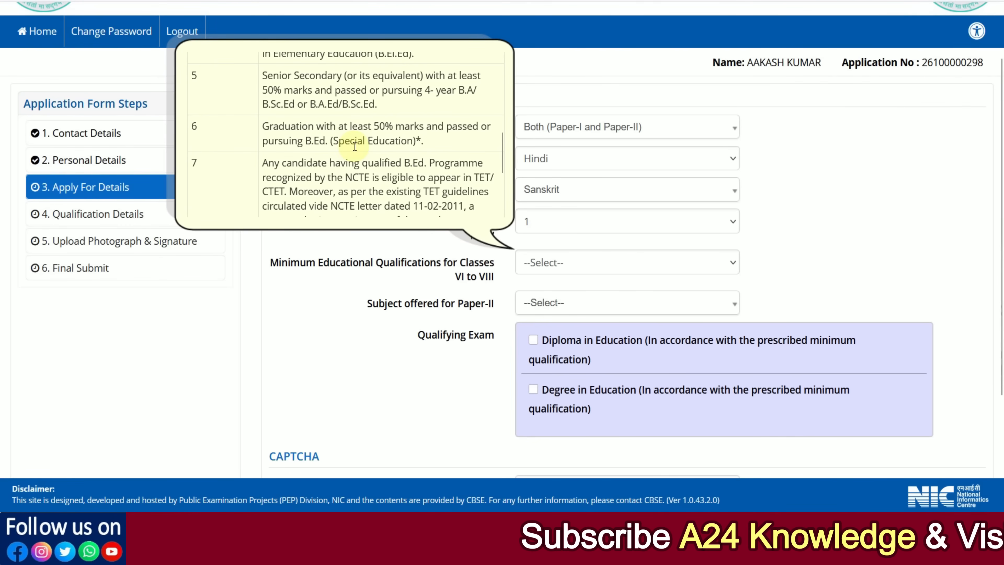
pyautogui.scroll(-2, 356, 144)
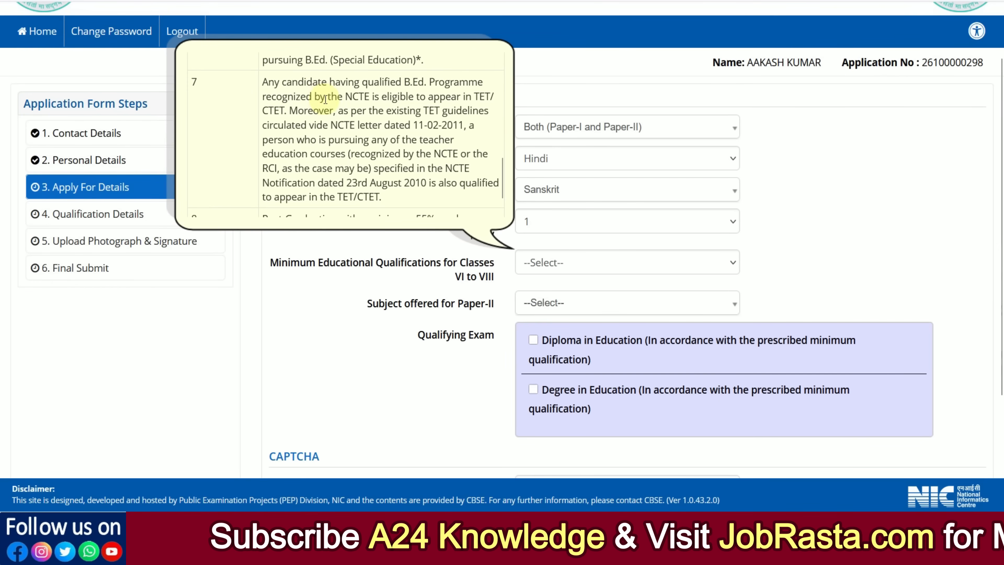
pyautogui.scroll(-1, 344, 117)
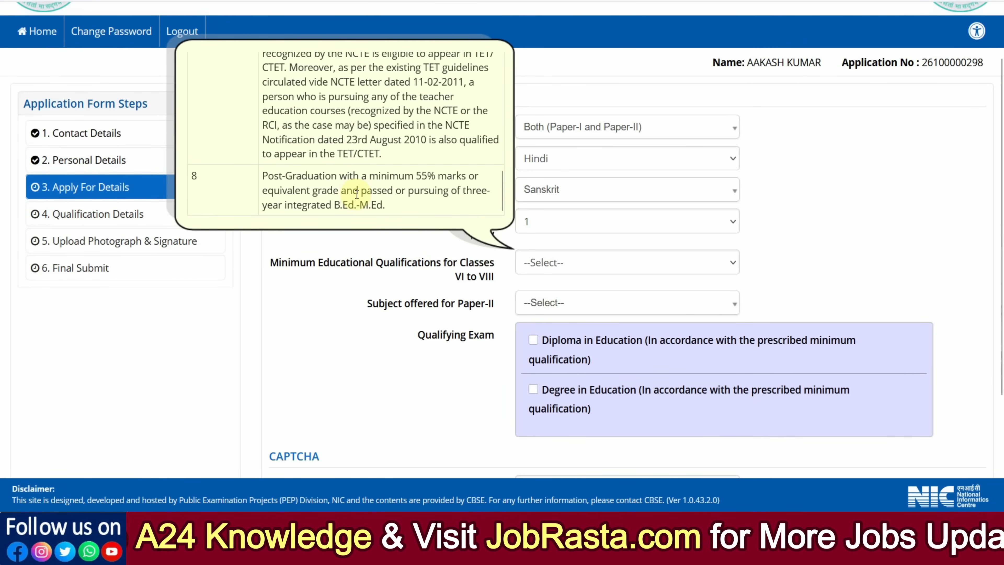
pyautogui.scroll(8, 357, 194)
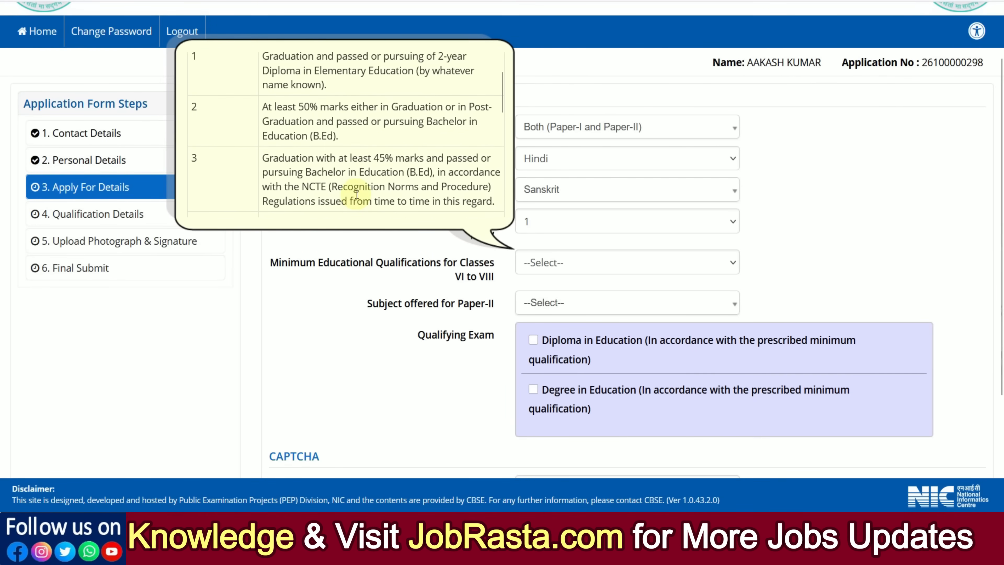
pyautogui.scroll(1, 356, 195)
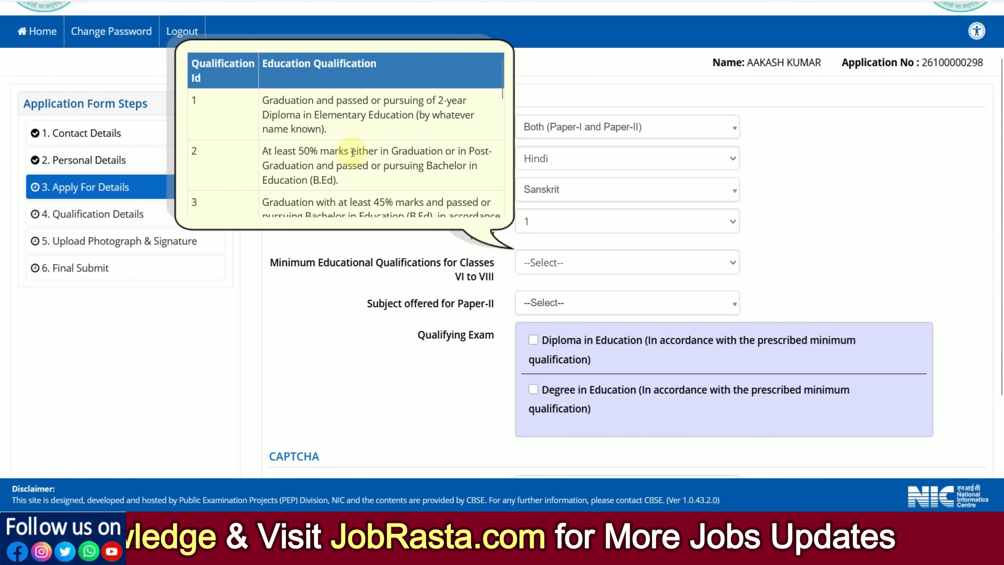
pyautogui.click(530, 263)
pyautogui.click(537, 297)
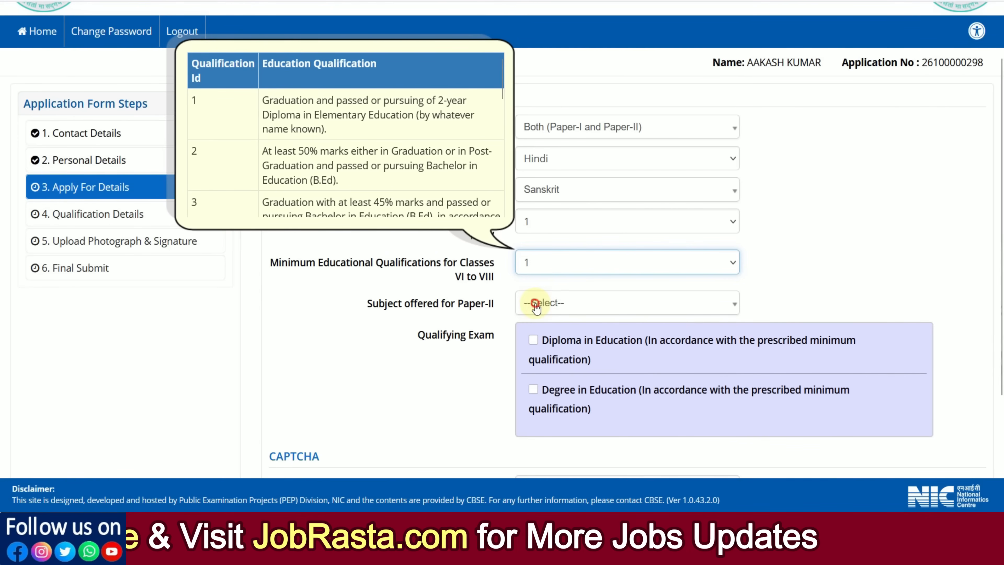
# Choose Social Science as the Paper-II subject and select only Diploma in Education as the qualifying exam
pyautogui.scroll(-2, 355, 340)
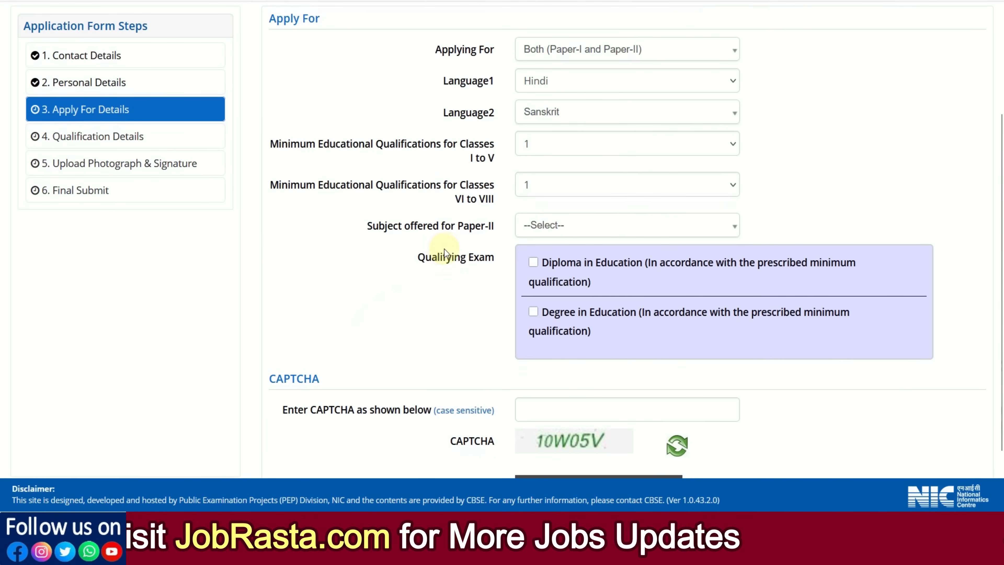
pyautogui.click(530, 225)
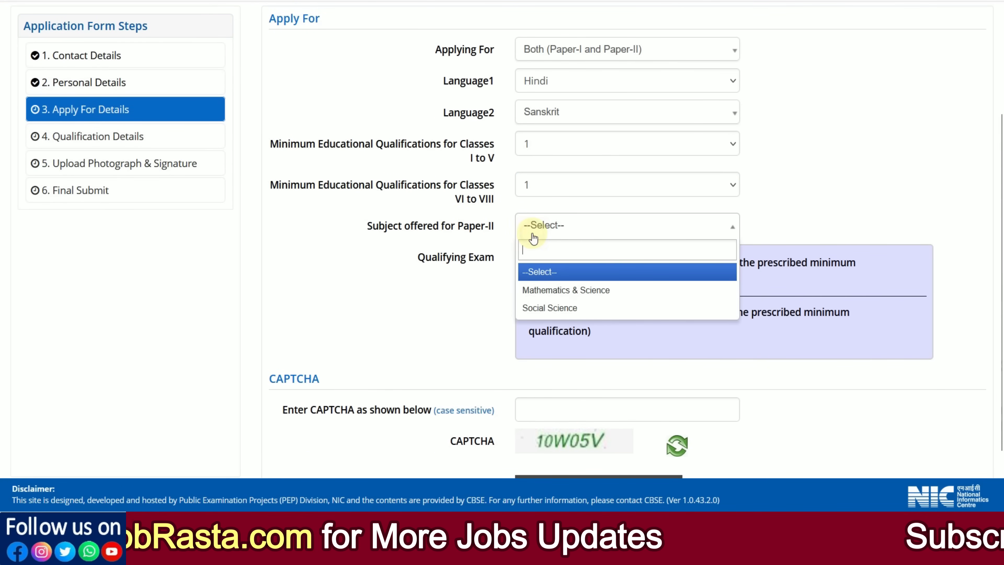
pyautogui.click(540, 308)
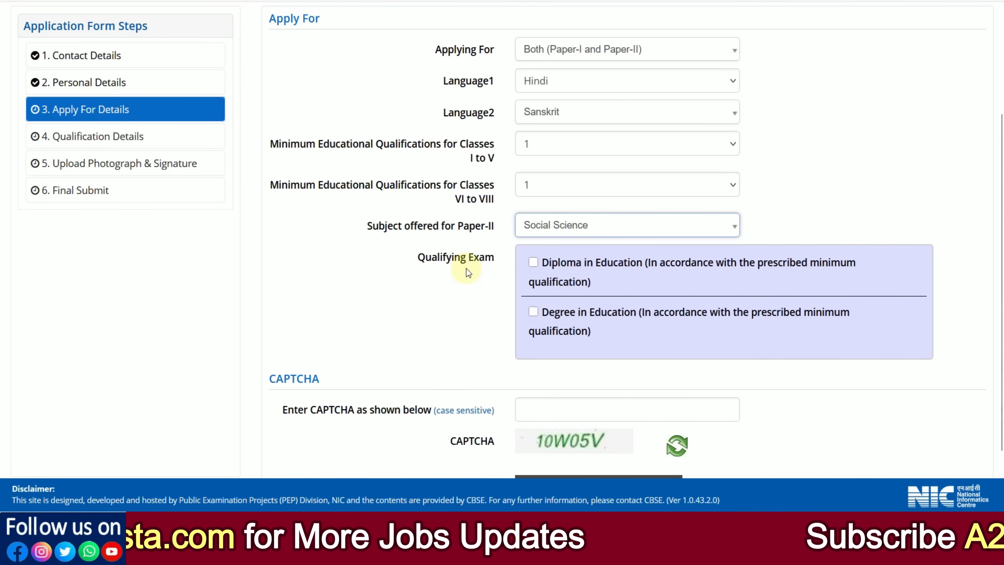
pyautogui.scroll(-2, 464, 274)
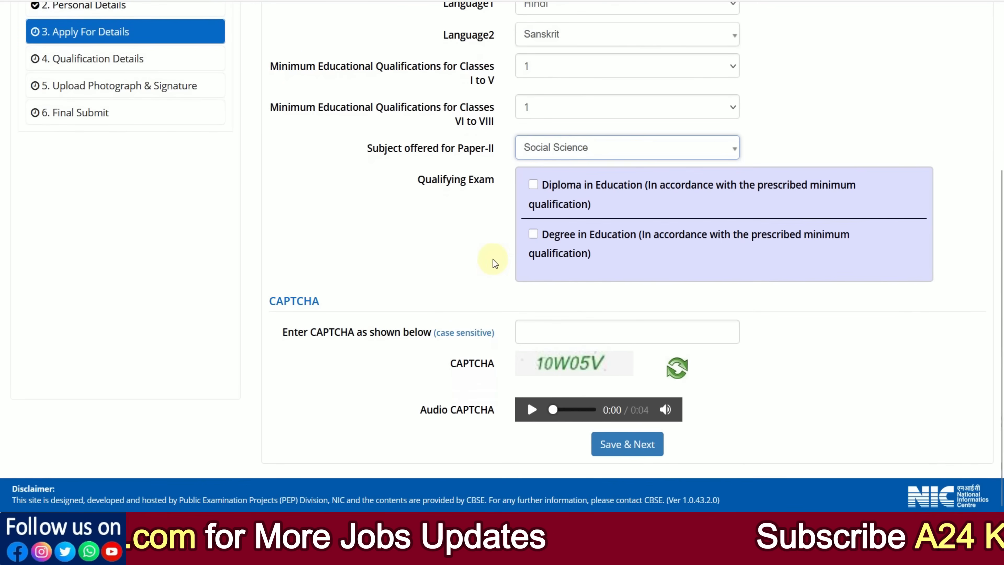
pyautogui.click(534, 185)
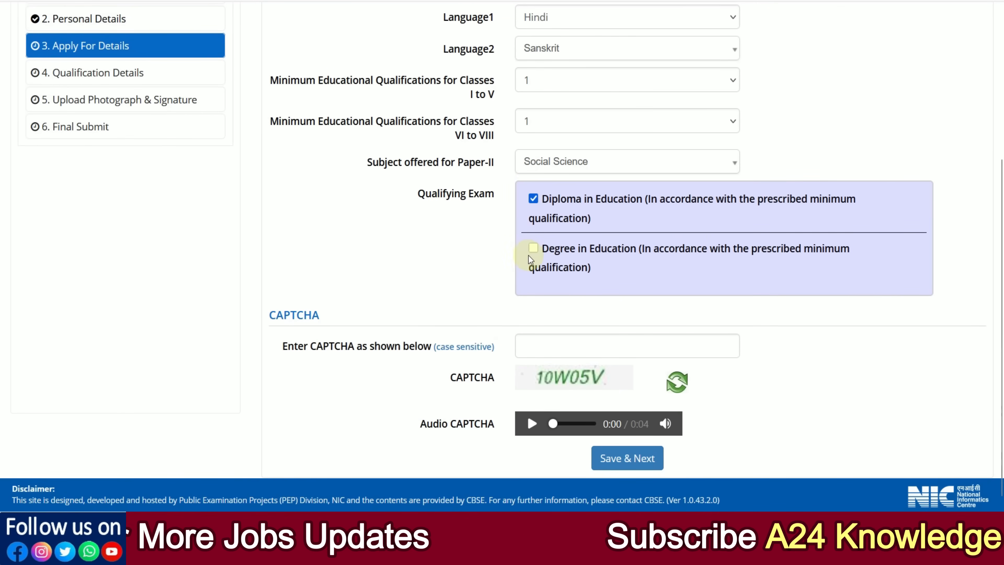
pyautogui.click(533, 249)
pyautogui.click(534, 249)
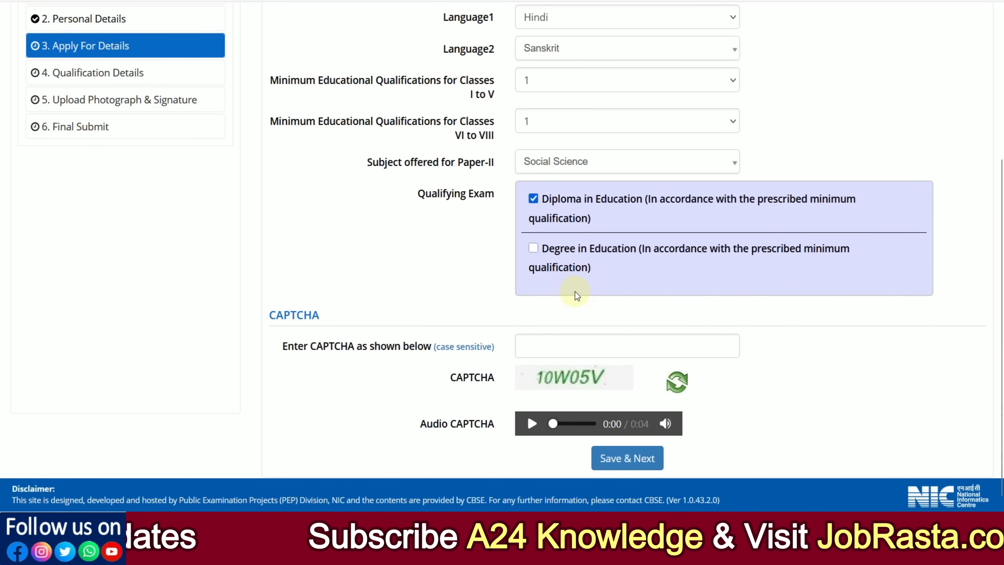
# Enter the displayed CAPTCHA code and save the Apply For details to continue to Qualification Details
pyautogui.click(572, 340)
pyautogui.write('1')
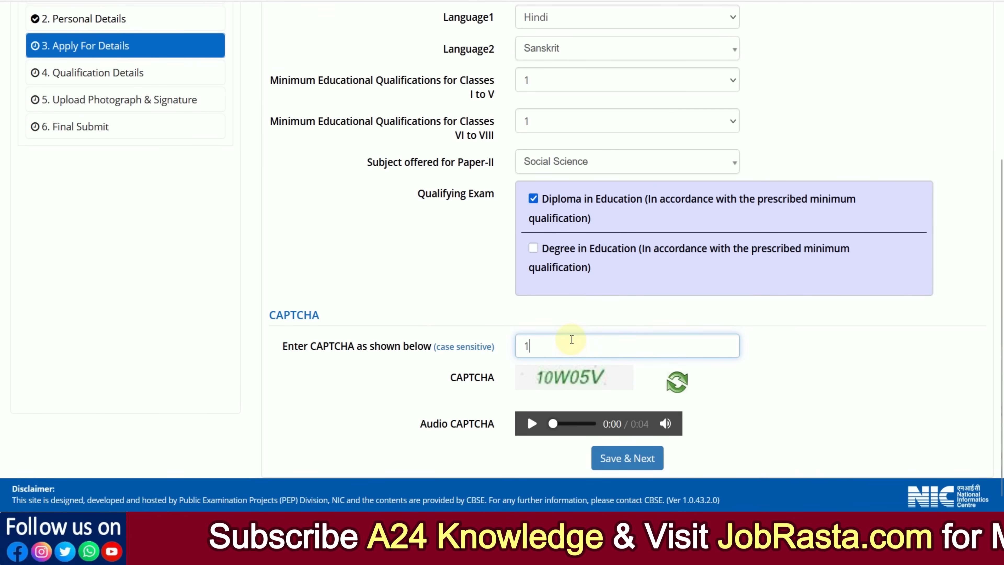
pyautogui.write('0W')
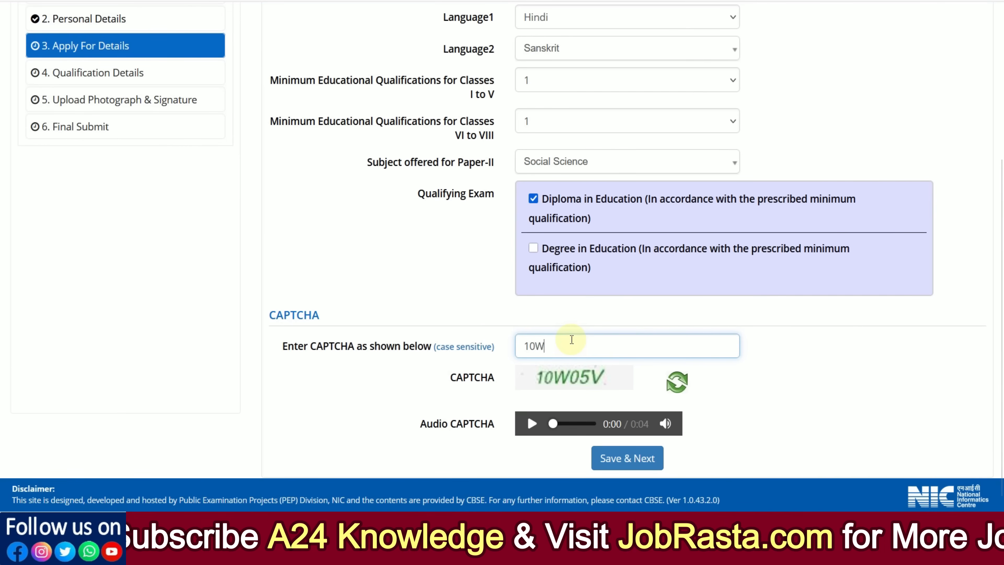
pyautogui.write('05V')
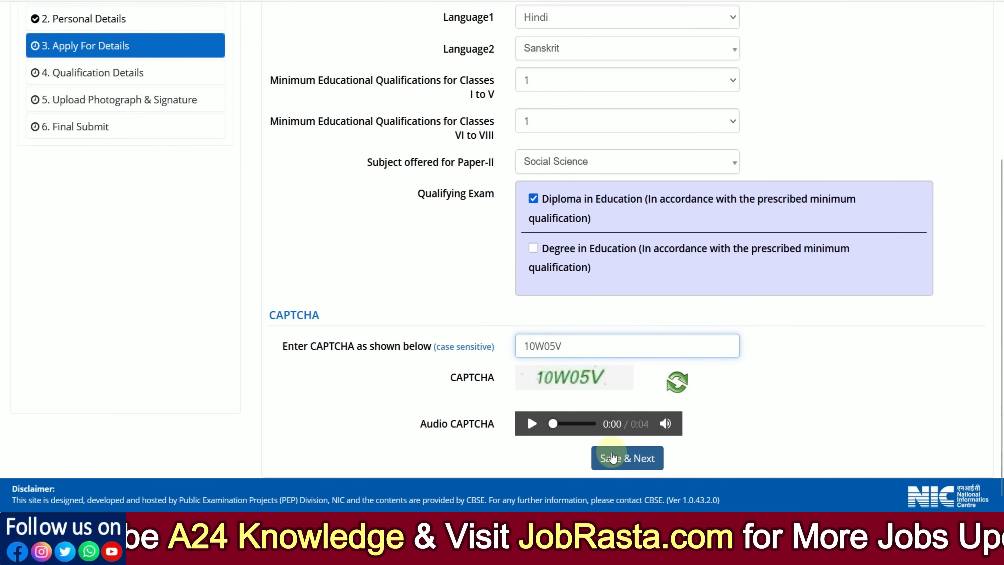
pyautogui.click(613, 457)
pyautogui.click(488, 288)
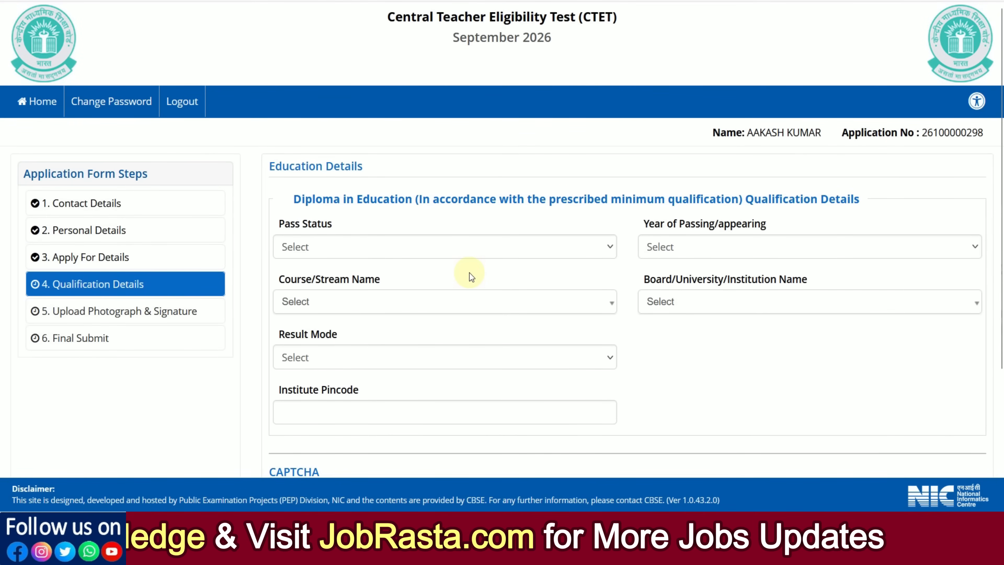
# Set the Diploma in Education pass status to Appearing and its year of passing/appearing to 2027
pyautogui.scroll(-2, 470, 273)
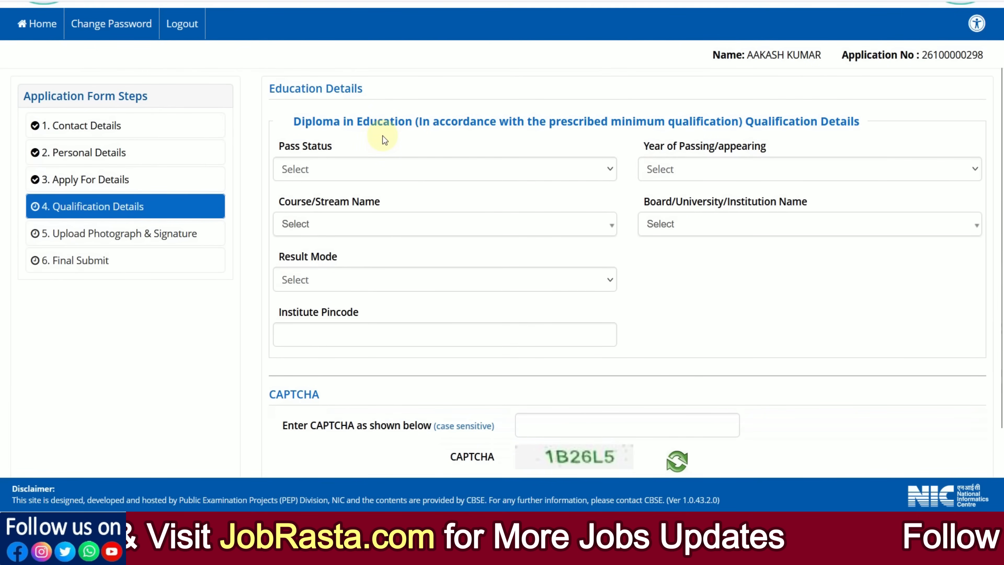
pyautogui.click(382, 169)
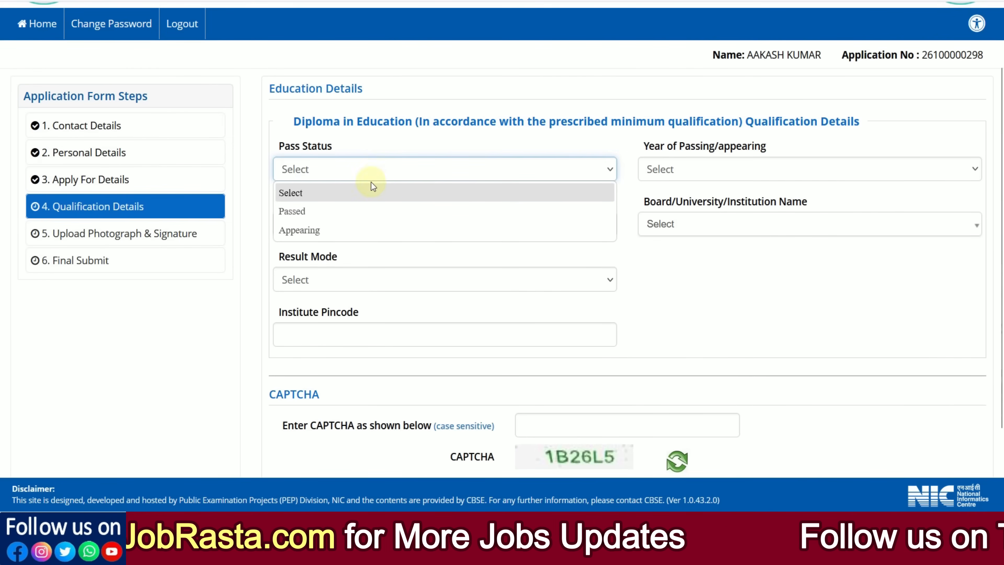
pyautogui.click(325, 230)
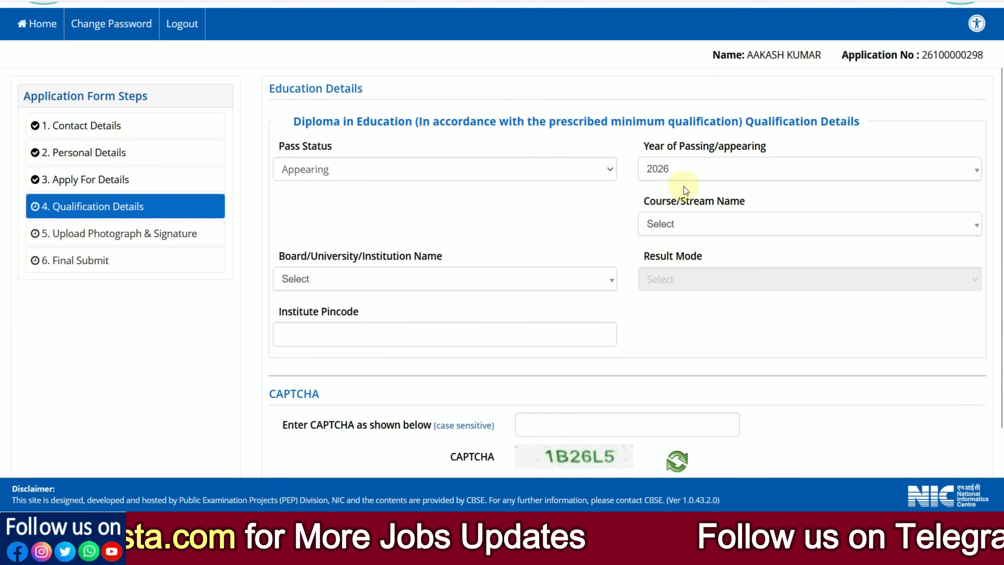
pyautogui.click(674, 171)
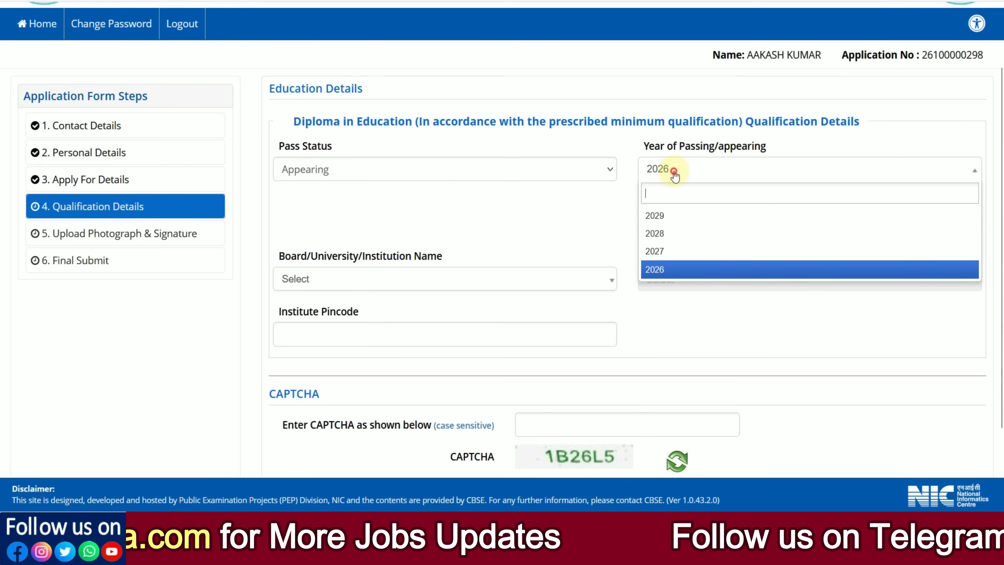
pyautogui.click(666, 257)
# Set the Diploma in Education course/stream name to Education/Elementry Education etc
pyautogui.click(673, 223)
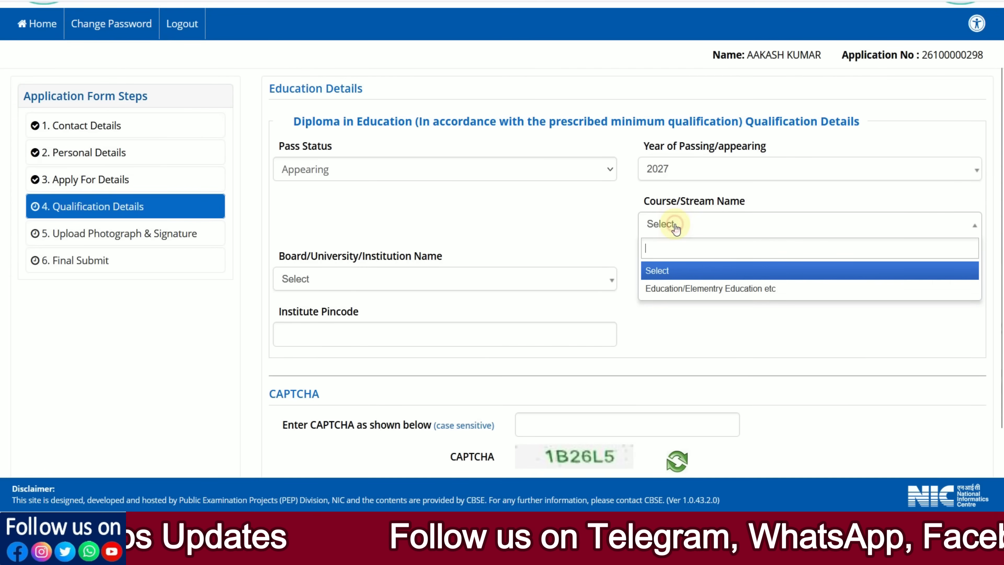
pyautogui.click(677, 287)
pyautogui.scroll(-2, 480, 208)
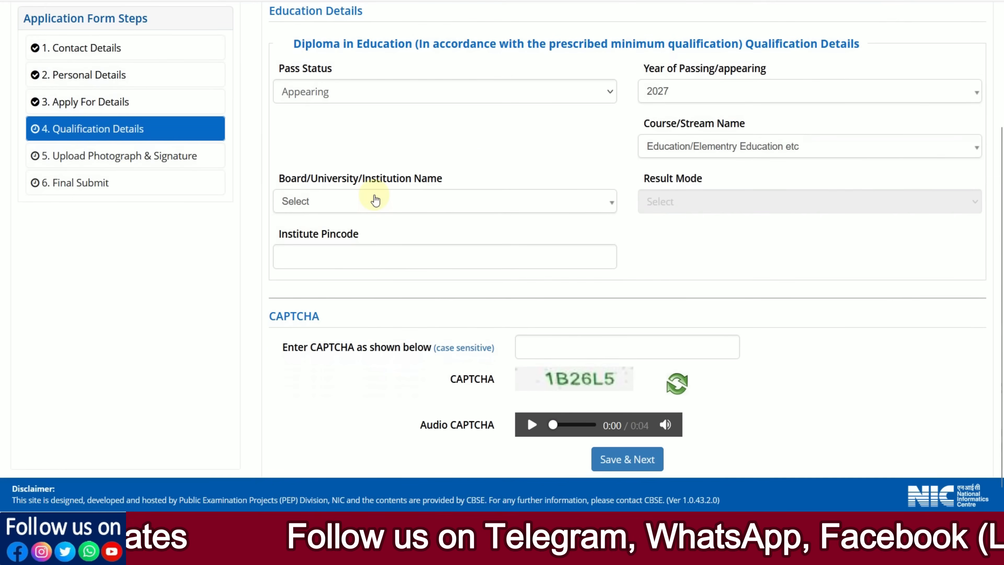
# Look over the board/institution choices, the institute pincode field and the pass status options for the Diploma in Education
pyautogui.click(372, 198)
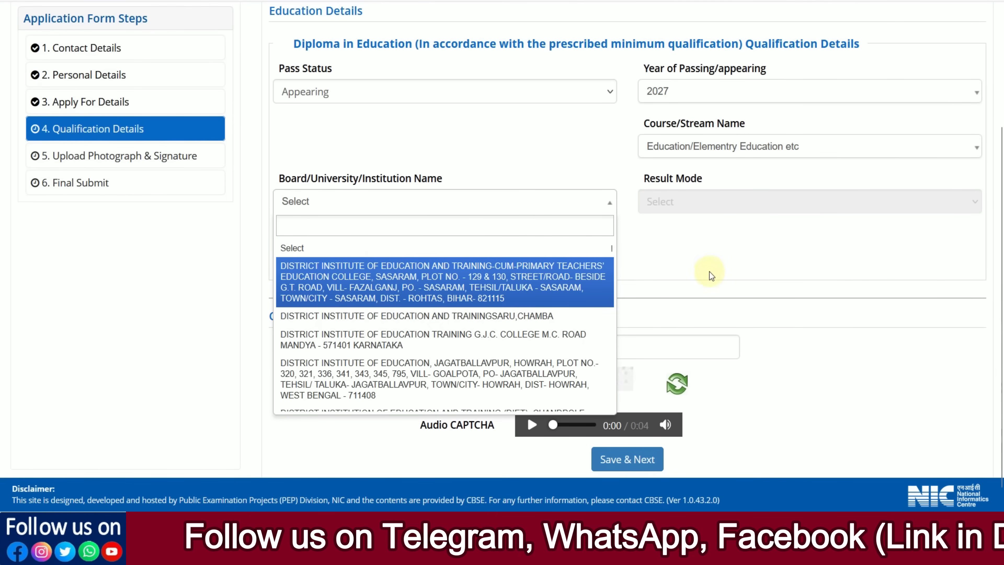
pyautogui.click(712, 253)
pyautogui.click(309, 260)
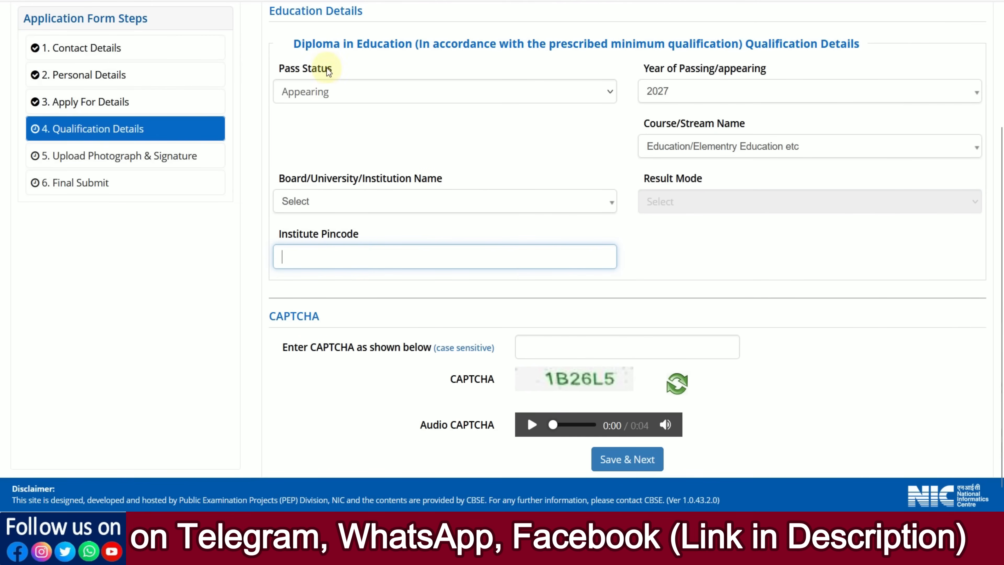
pyautogui.click(336, 254)
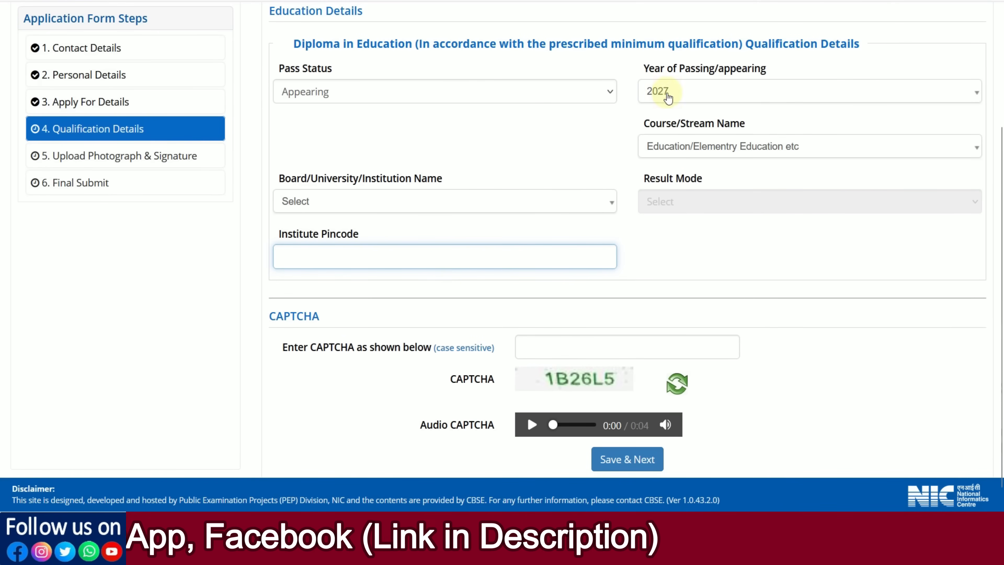
pyautogui.click(321, 99)
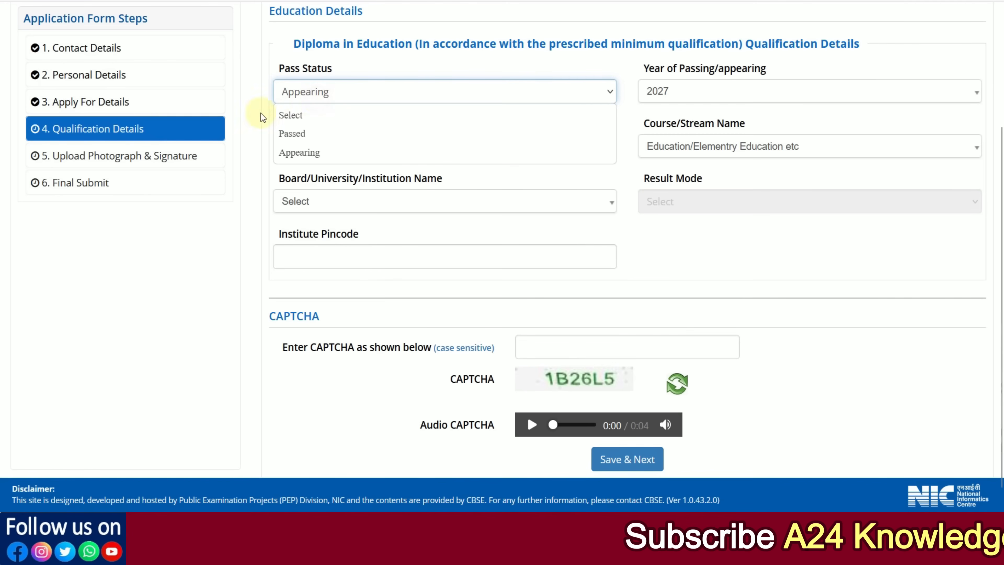
# Return to Apply For Details and add Degree in Education as a second qualifying exam
pyautogui.click(106, 110)
pyautogui.scroll(-2, 586, 341)
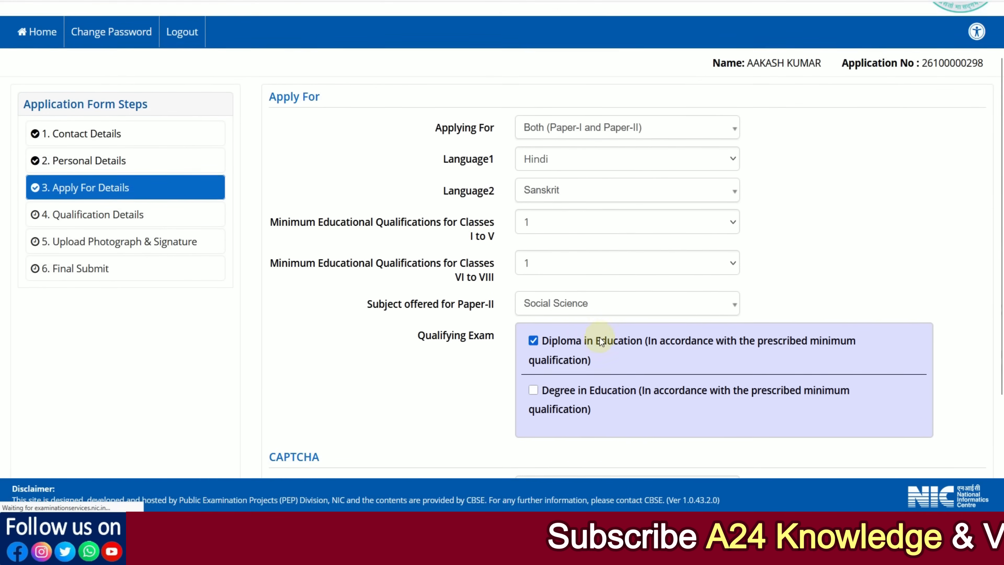
pyautogui.click(536, 382)
# Enter the displayed CAPTCHA code and save the changed Apply For details to continue to Qualification Details
pyautogui.scroll(-3, 631, 381)
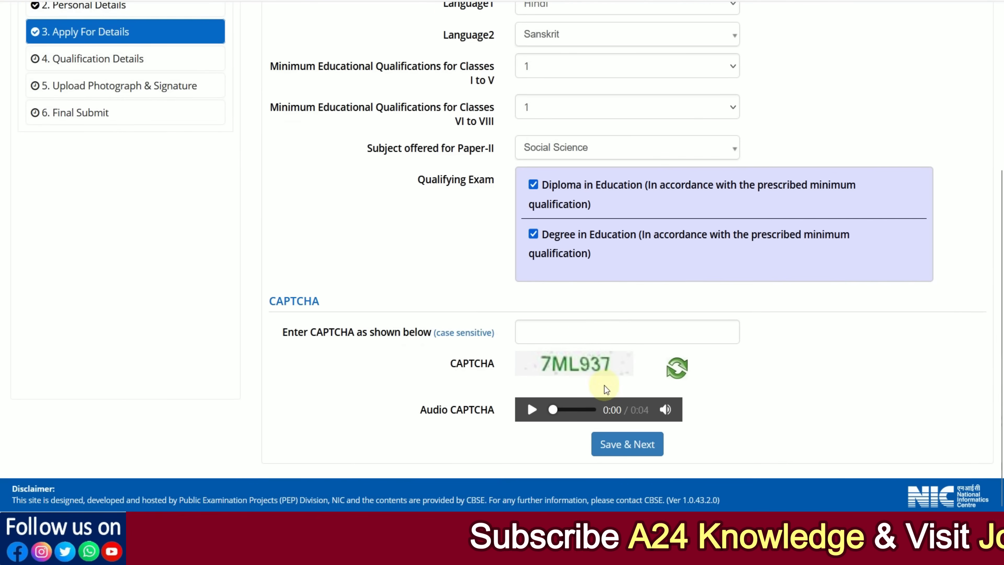
pyautogui.click(567, 341)
pyautogui.write('7M')
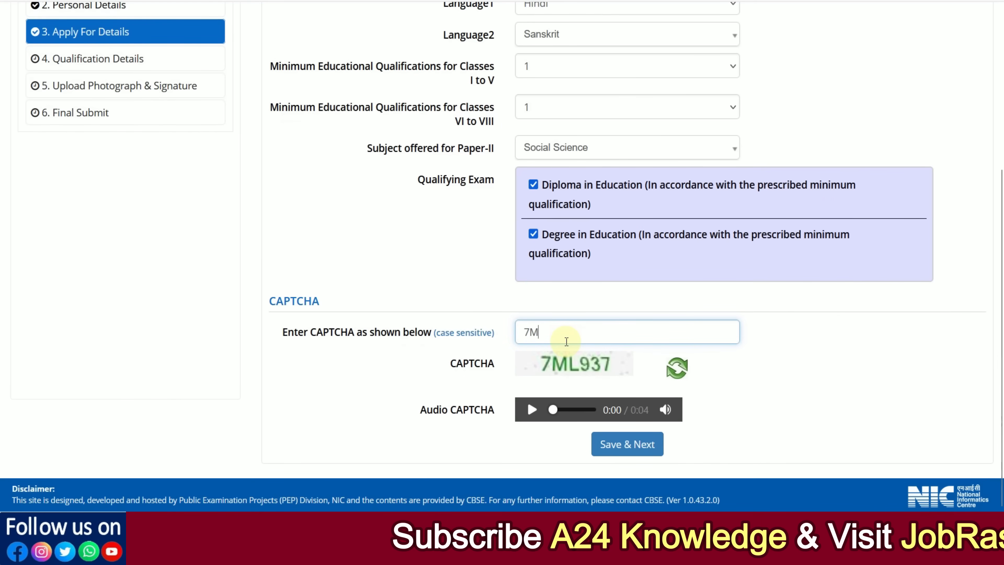
pyautogui.write('L')
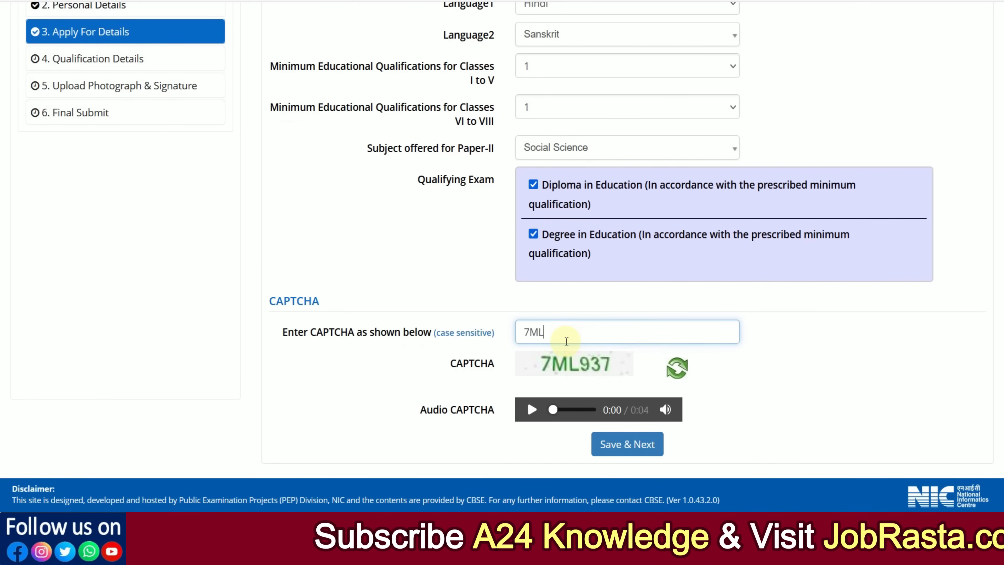
pyautogui.write('937')
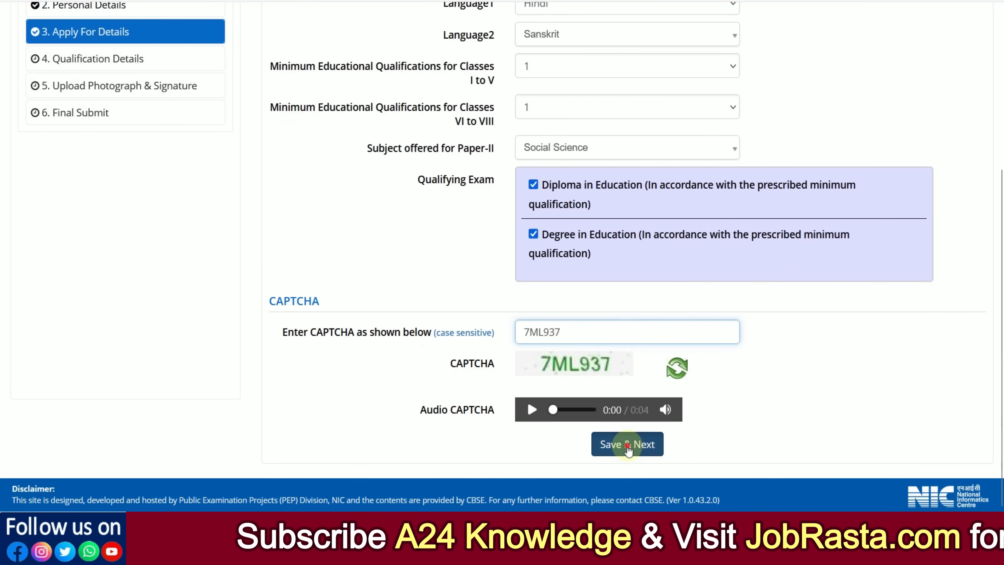
pyautogui.click(626, 443)
pyautogui.click(486, 288)
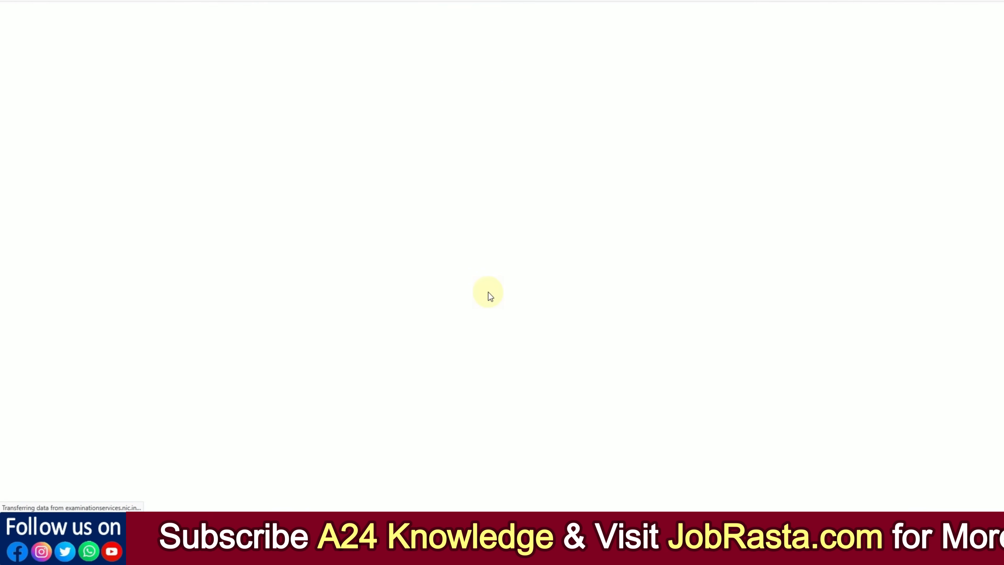
# Set the Degree in Education pass status to Appearing and keep 2026 as its year of passing/appearing
pyautogui.scroll(-4, 478, 286)
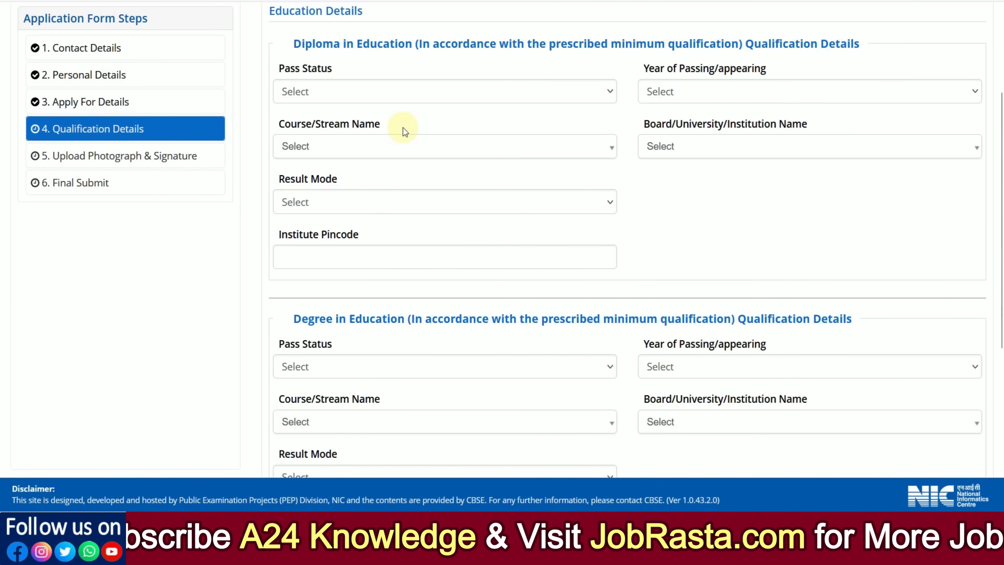
pyautogui.scroll(-4, 363, 178)
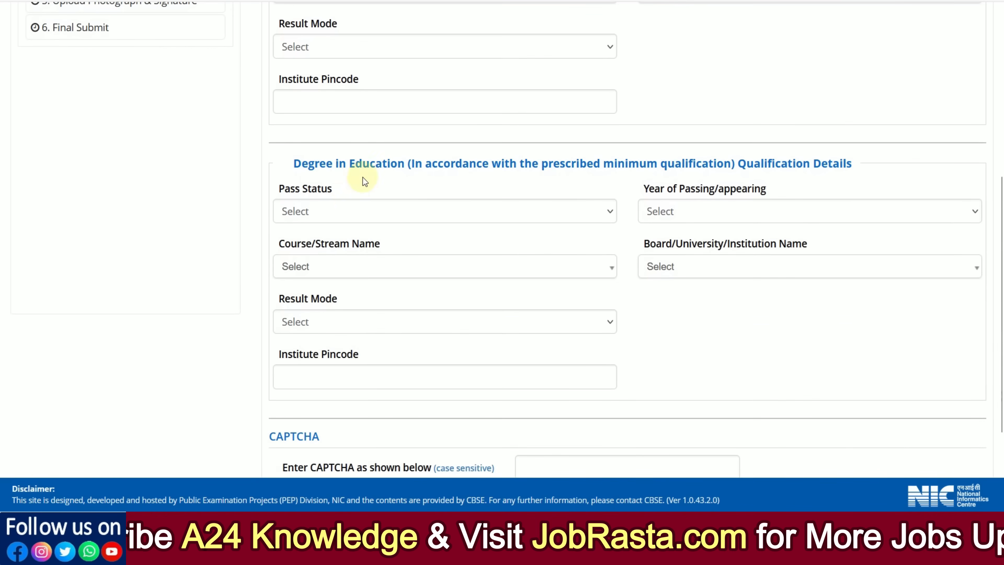
pyautogui.click(346, 210)
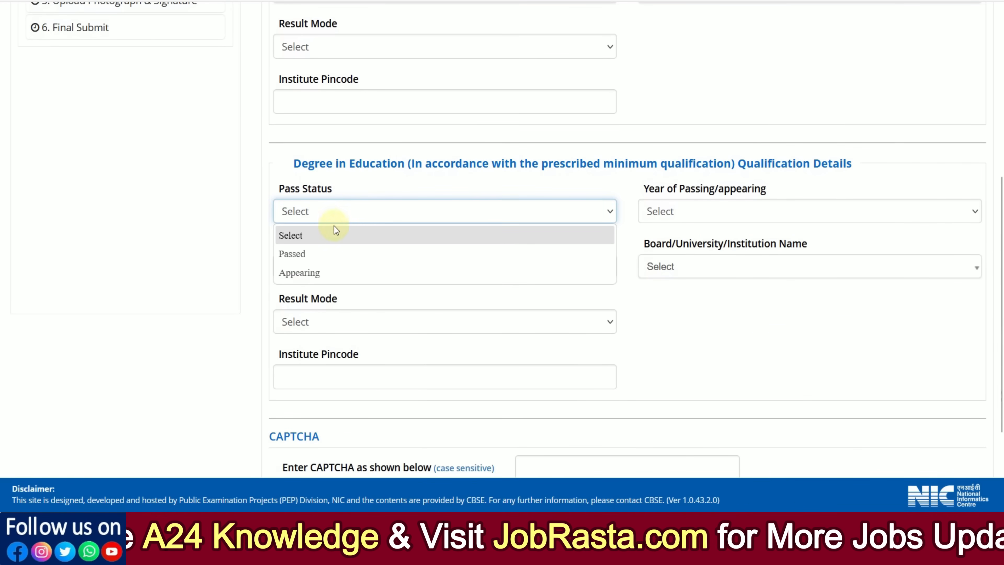
pyautogui.click(321, 279)
pyautogui.click(688, 212)
pyautogui.click(689, 249)
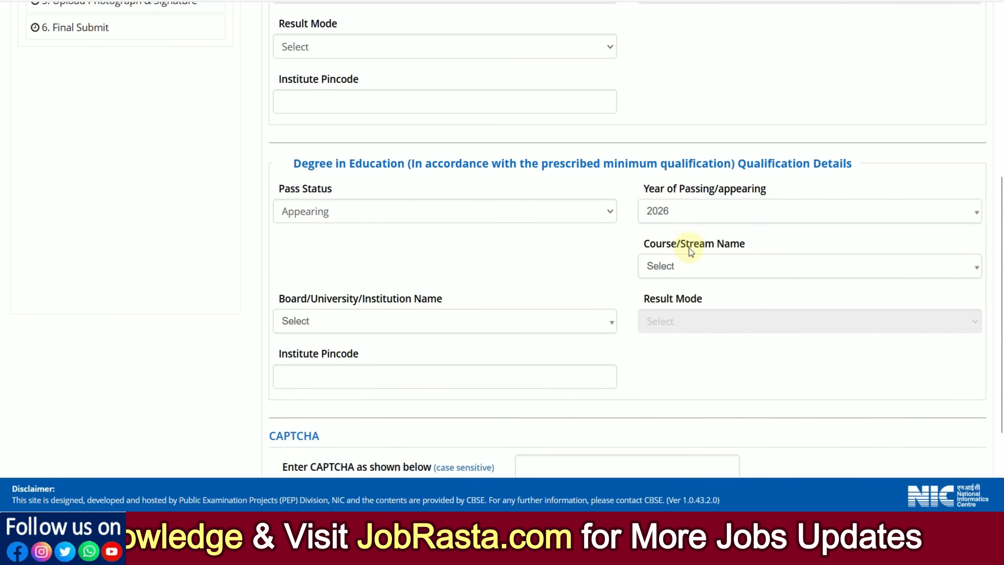
pyautogui.click(675, 214)
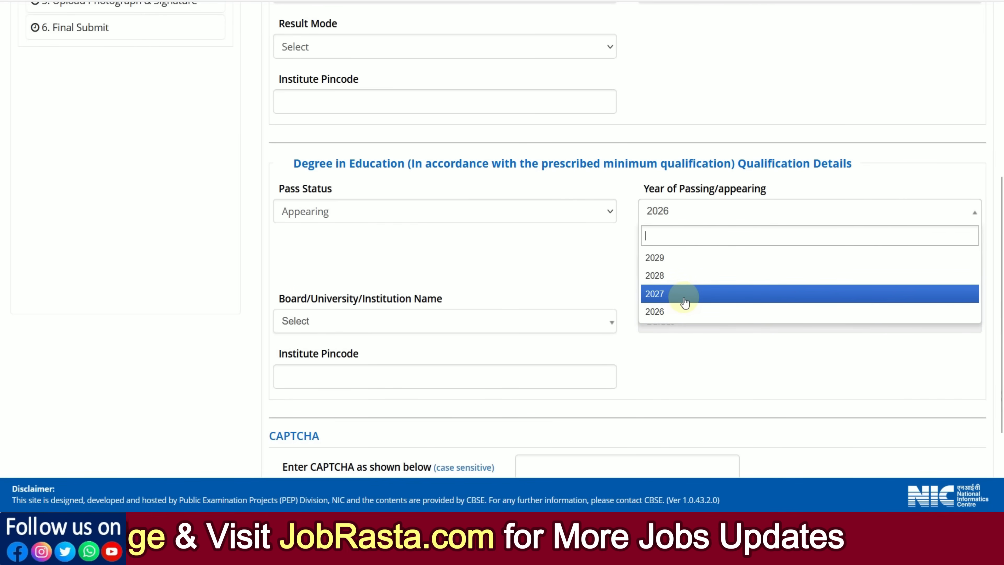
pyautogui.click(574, 256)
# Look over the Degree in Education course, board/institution, result mode and pincode fields without choosing any option
pyautogui.click(662, 266)
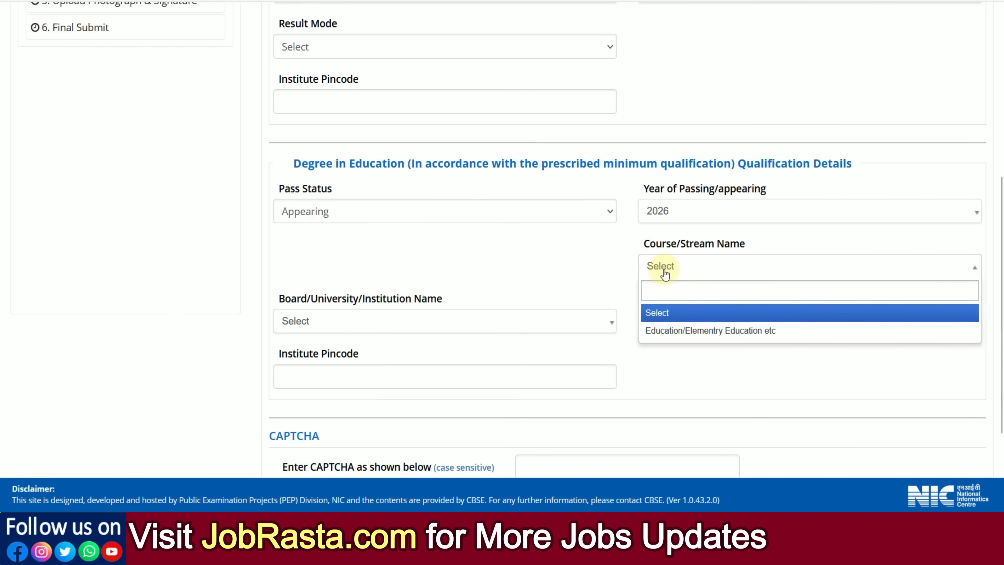
pyautogui.click(535, 248)
pyautogui.scroll(-2, 535, 248)
pyautogui.click(372, 249)
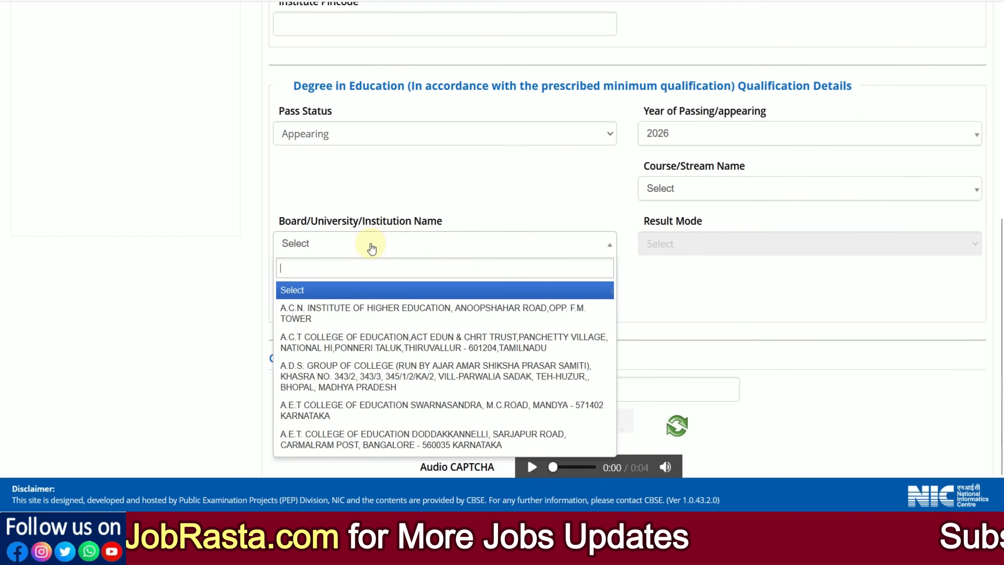
pyautogui.click(516, 204)
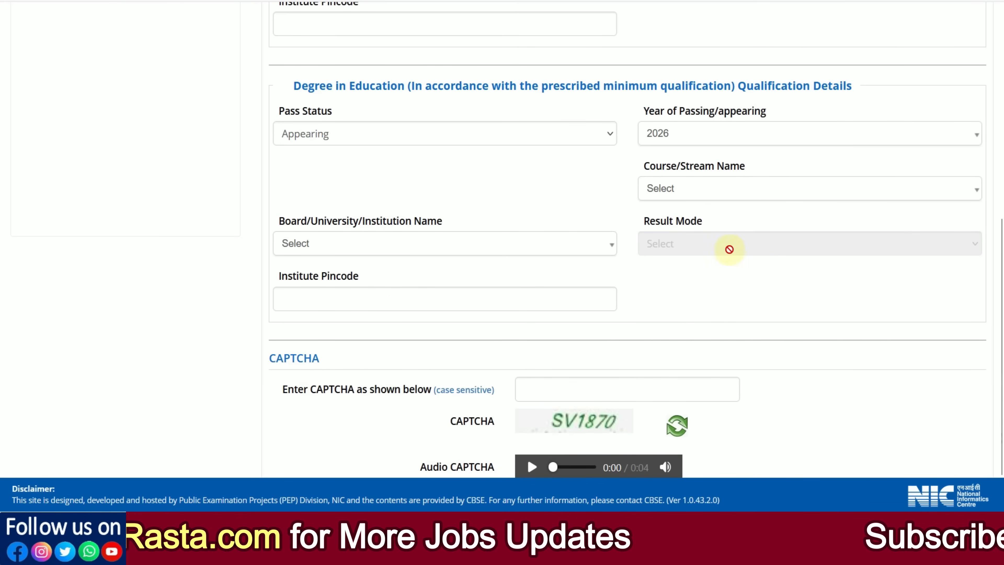
pyautogui.click(411, 293)
pyautogui.click(457, 203)
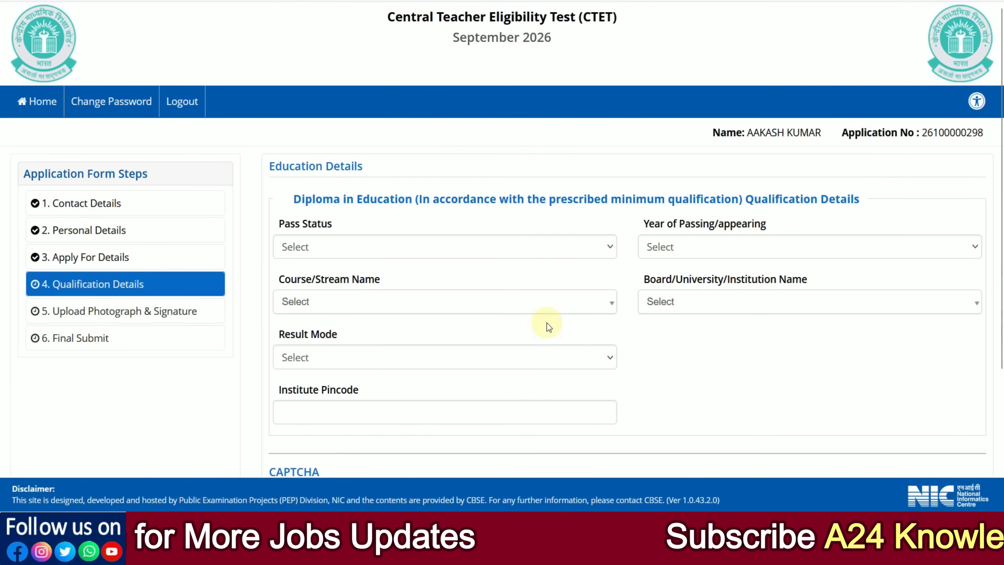
# Set the Diploma in Education pass status to Passed and its year of passing to 2025
pyautogui.scroll(-2, 547, 322)
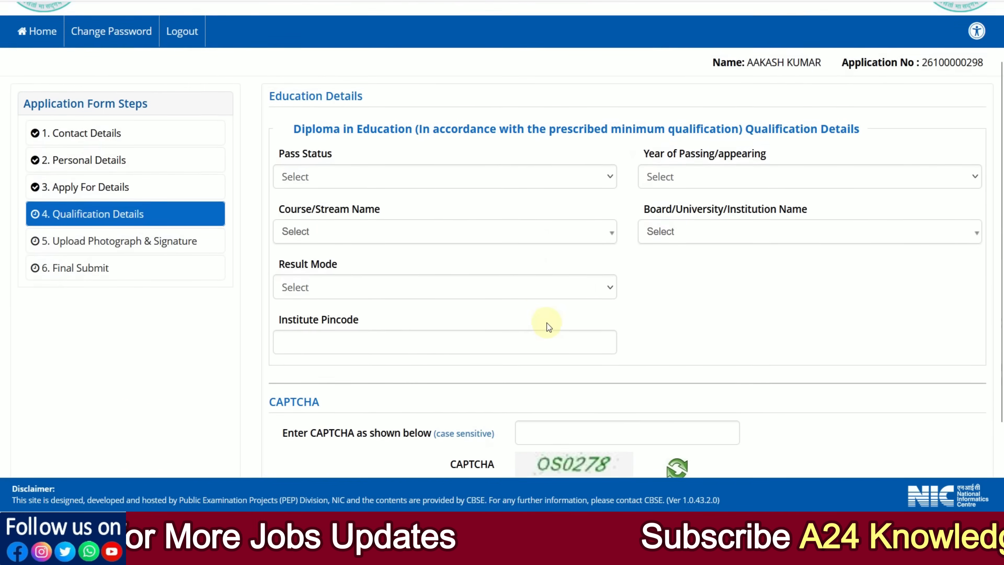
pyautogui.click(328, 184)
pyautogui.click(301, 212)
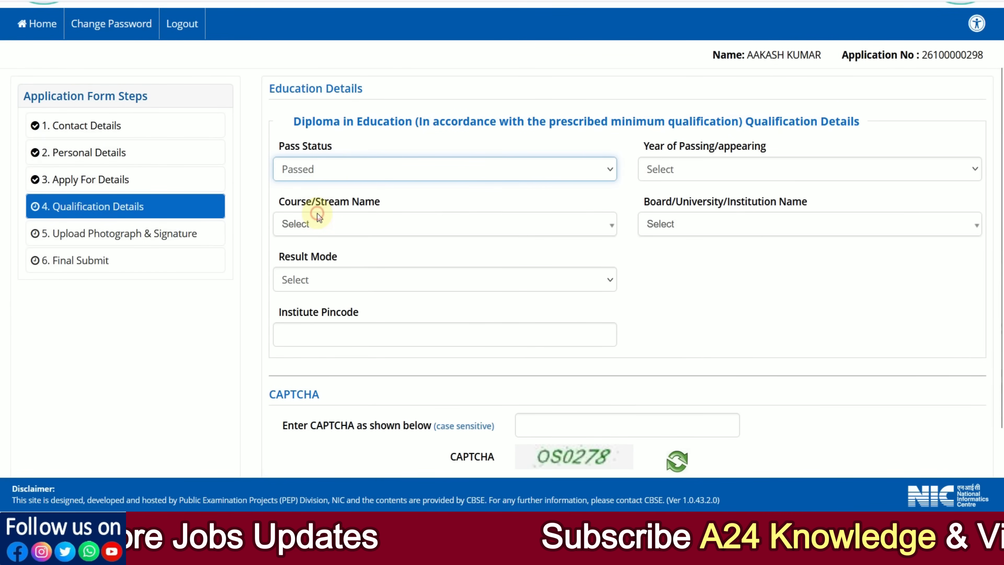
pyautogui.click(668, 181)
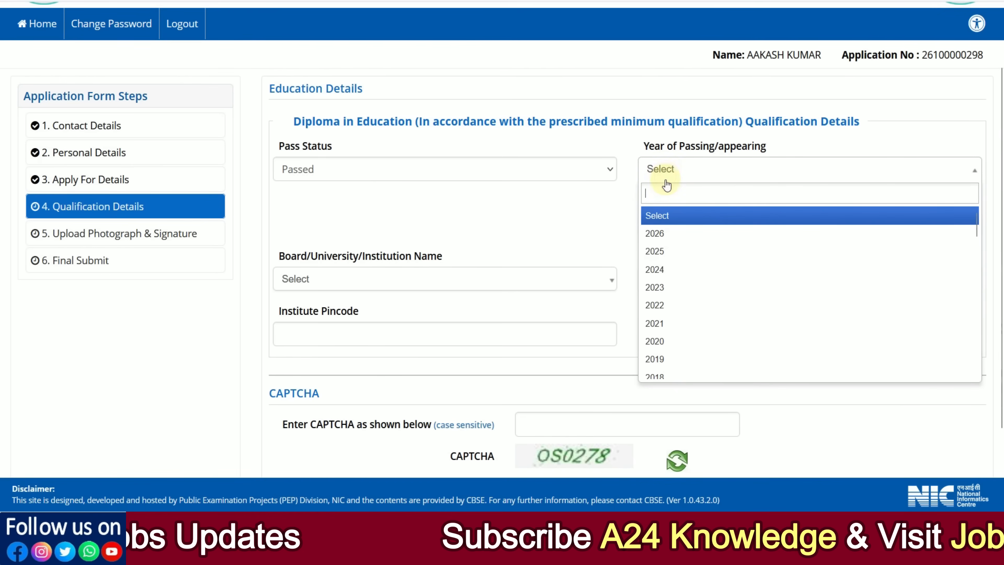
pyautogui.click(668, 251)
# Choose Education/Elementry Education etc as the course/stream name for the passed Diploma in Education
pyautogui.click(668, 224)
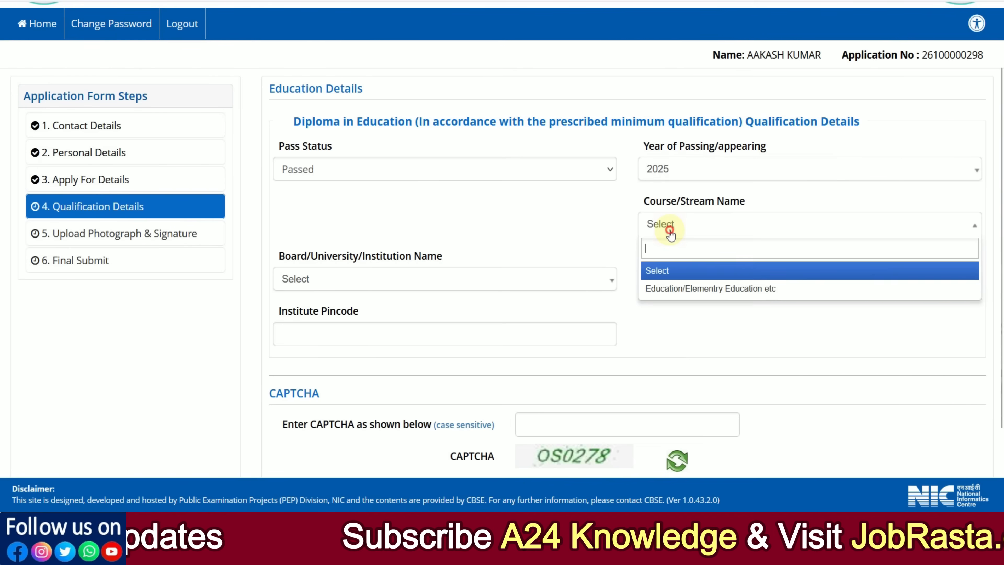
pyautogui.click(672, 287)
pyautogui.click(401, 279)
pyautogui.click(401, 279)
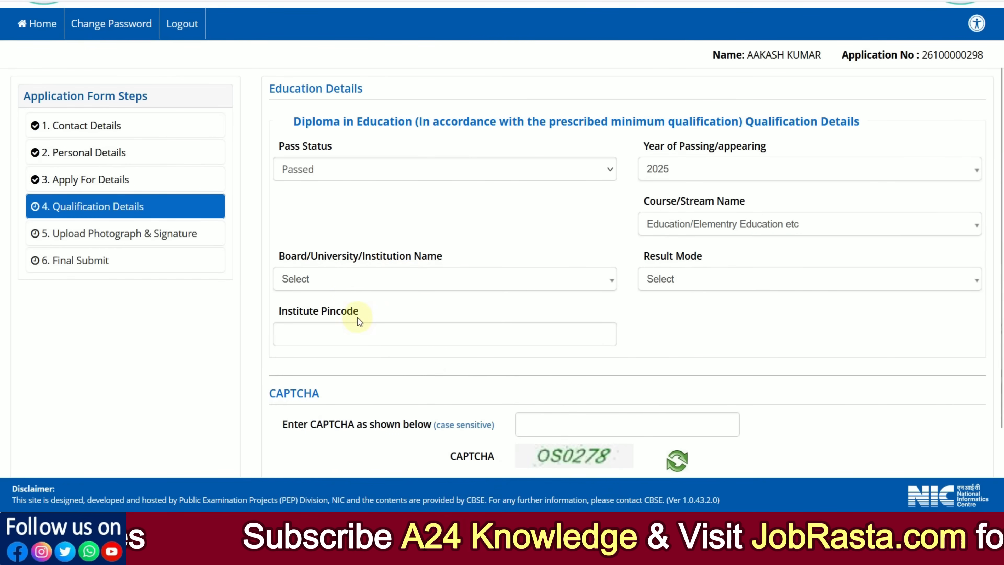
# Search the institutions for RAJASTHAN and choose Jamwamata Shikshak Prashikshan Sansthan, Jamwaramgarh, Jaipur, Rajasthan
pyautogui.click(352, 280)
pyautogui.write('RA')
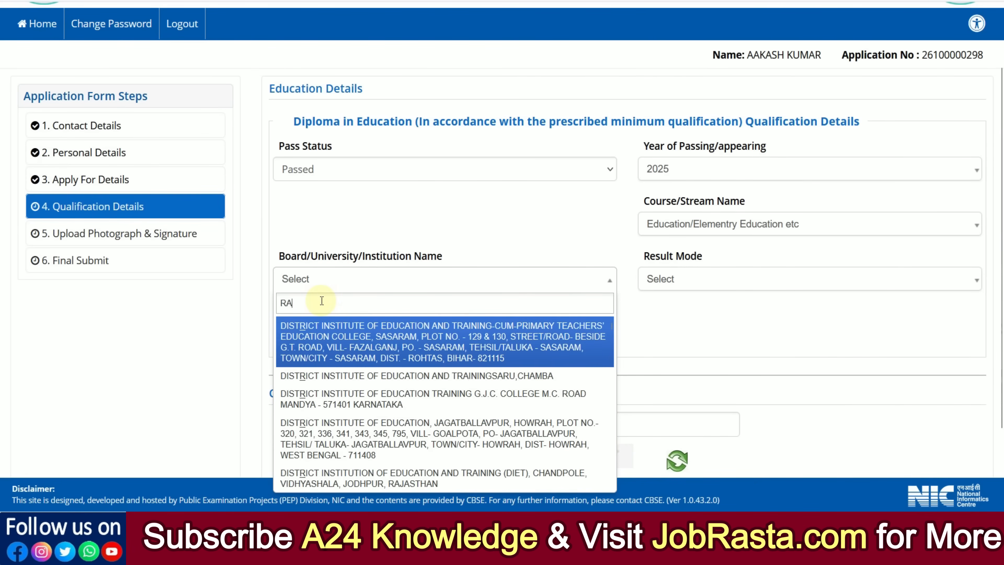
pyautogui.write('JASTHAN')
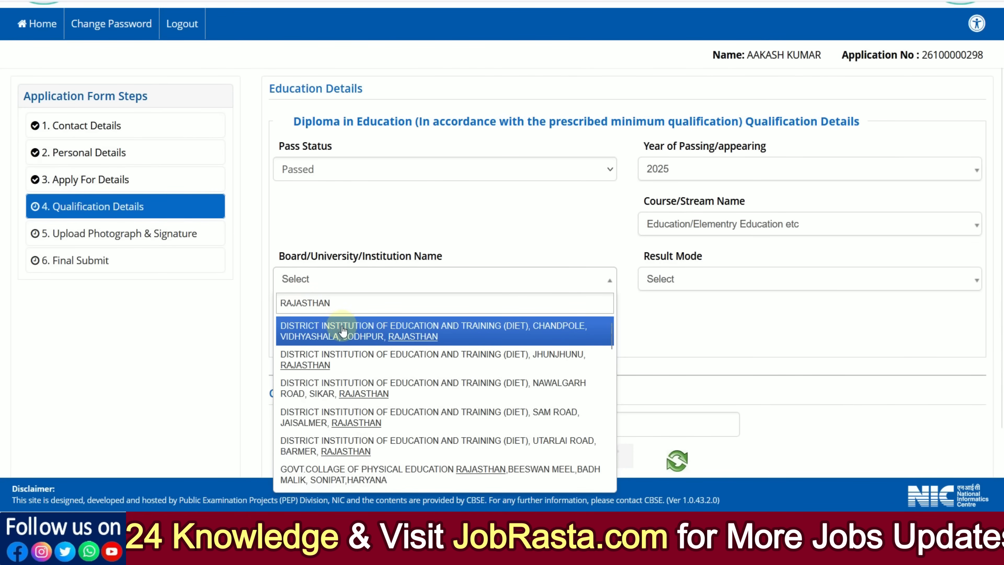
pyautogui.scroll(-5, 389, 366)
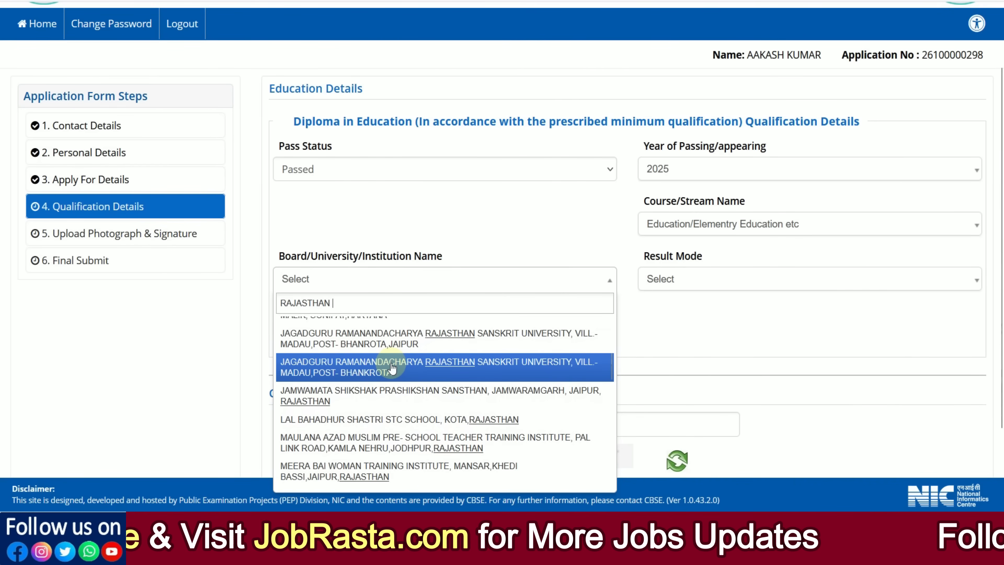
pyautogui.click(383, 396)
pyautogui.click(407, 308)
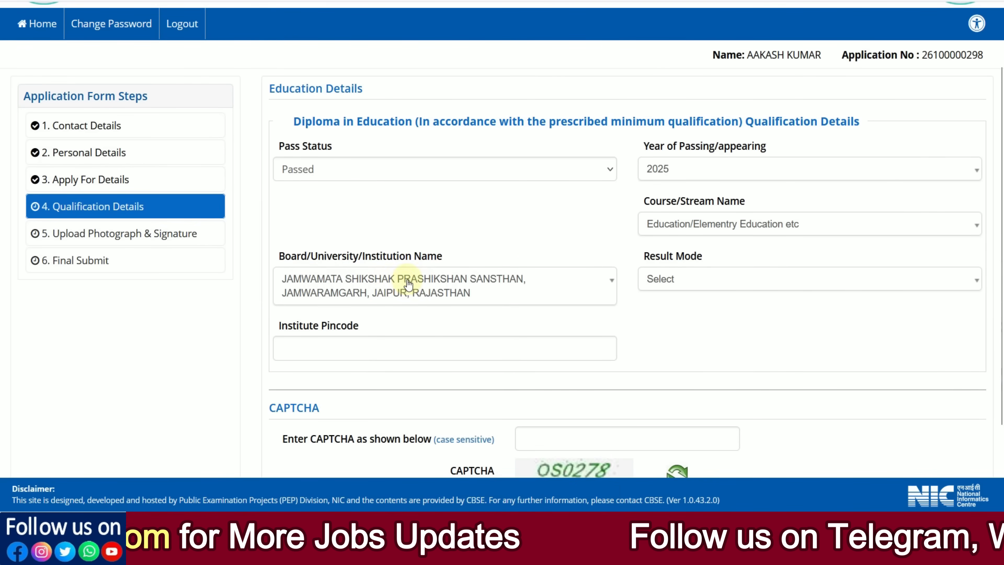
# Try CGPA as the diploma's result mode, then set the result mode to Percentage
pyautogui.click(694, 291)
pyautogui.click(684, 339)
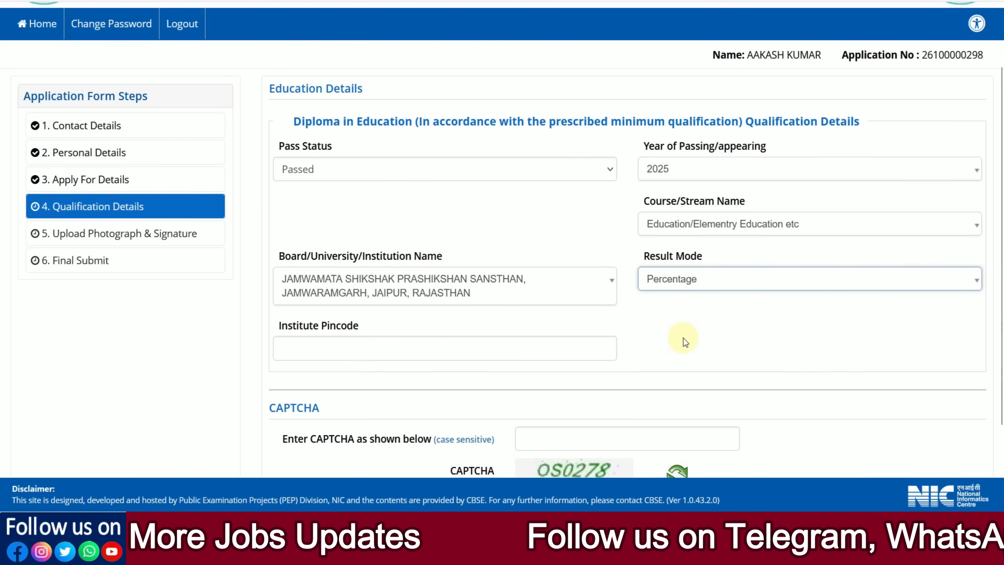
pyautogui.click(658, 282)
pyautogui.click(667, 359)
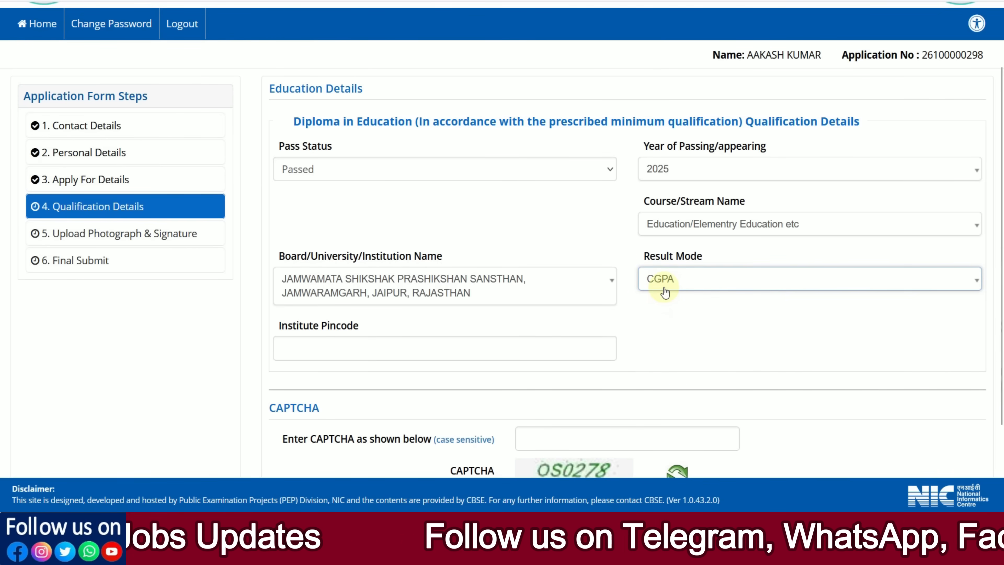
pyautogui.click(664, 287)
pyautogui.click(666, 343)
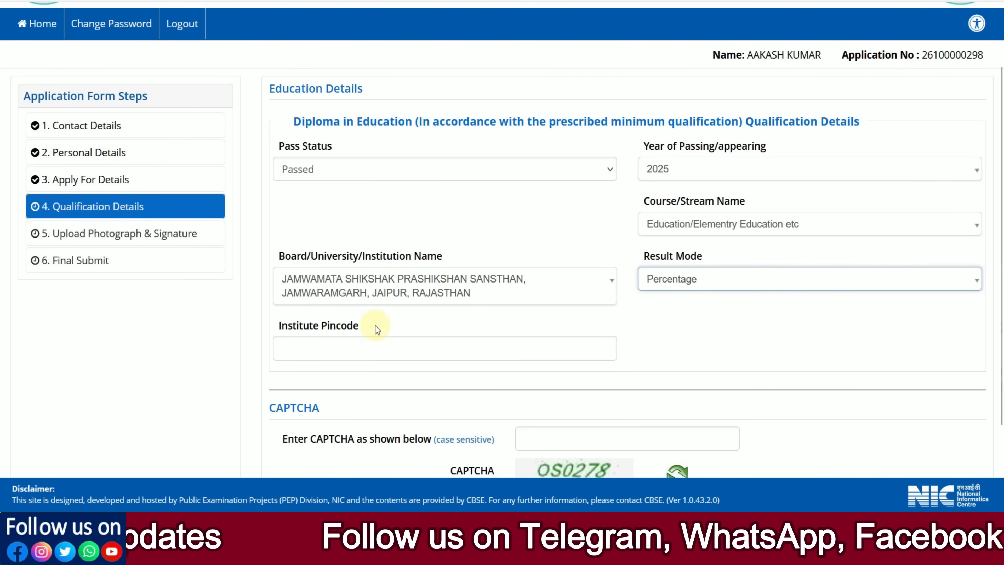
# Enter 900 as the diploma's total marks and 600 as the obtained marks
pyautogui.click(369, 340)
pyautogui.scroll(-2, 369, 338)
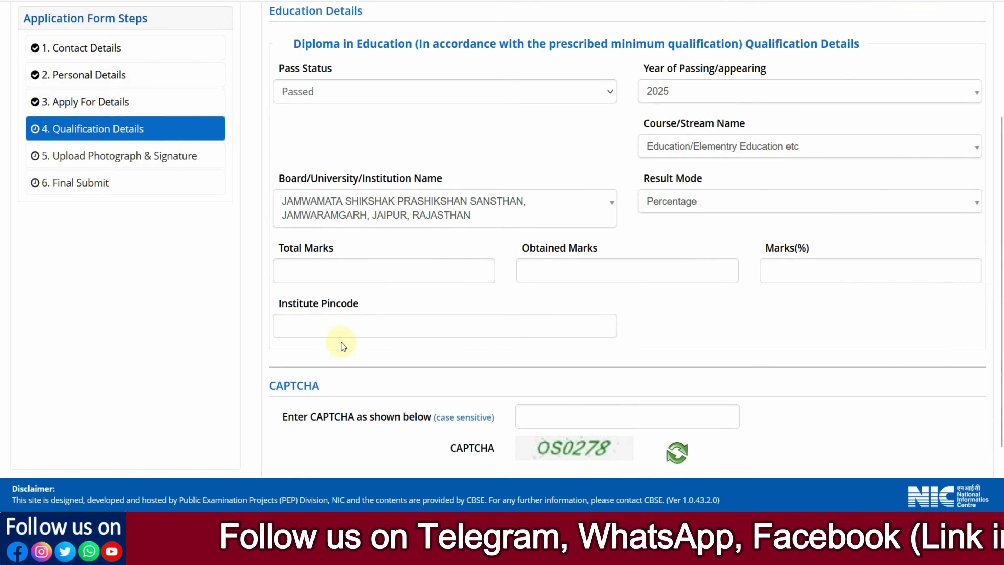
pyautogui.click(363, 270)
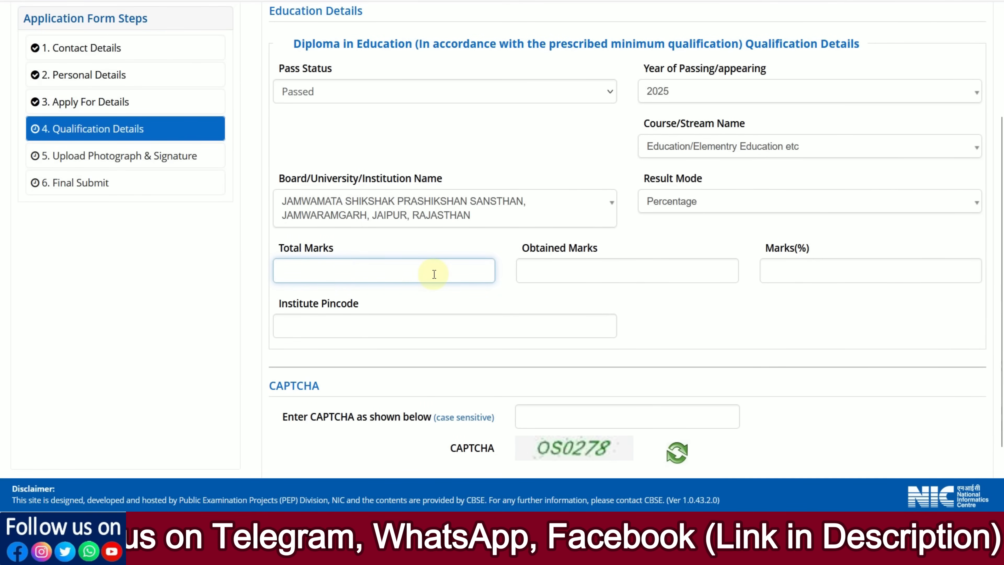
pyautogui.write('900')
pyautogui.press('Tab')
pyautogui.write('600')
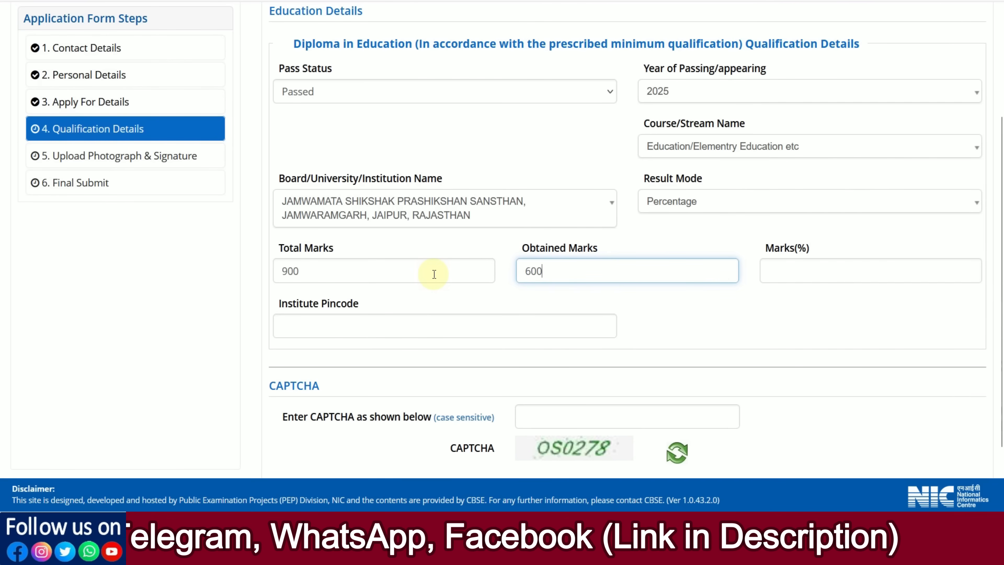
pyautogui.click(691, 318)
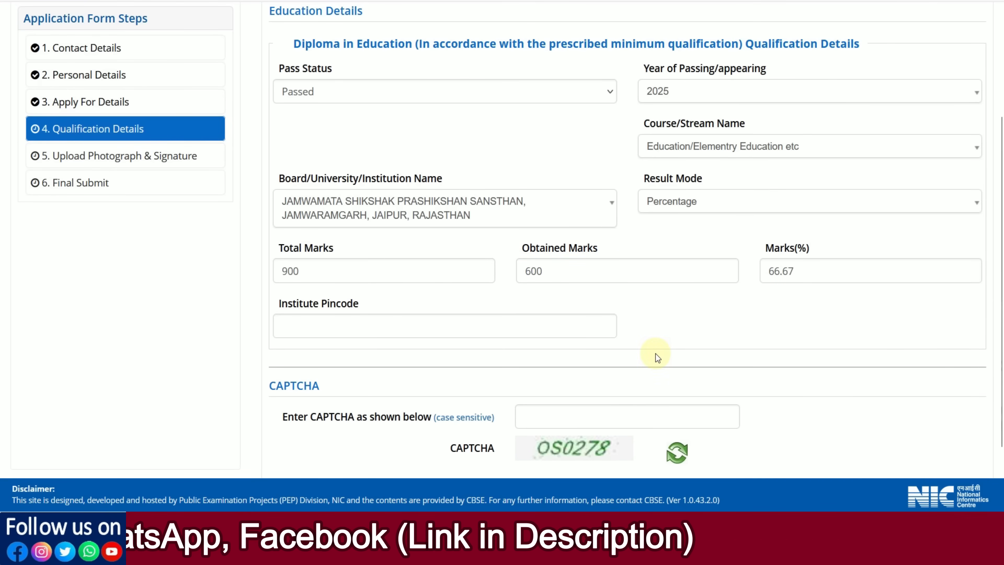
pyautogui.scroll(-2, 656, 354)
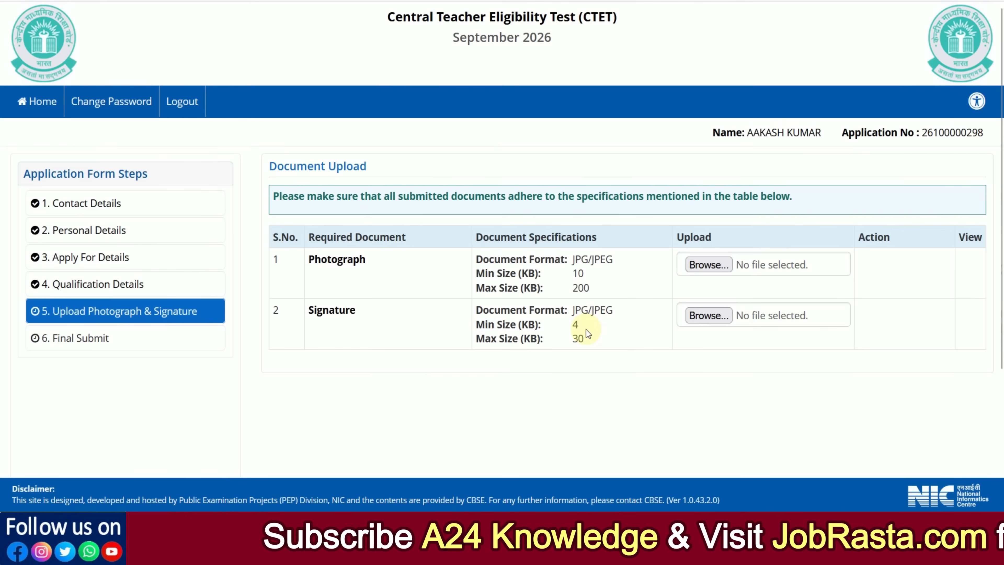
# Upload Copy.jpg as the signature, using the original image without cropping
pyautogui.click(706, 316)
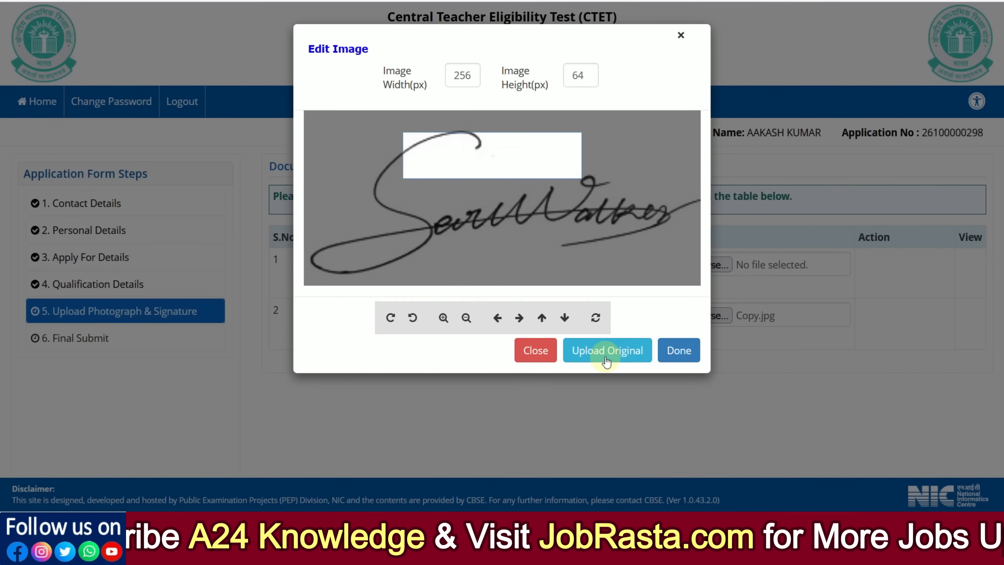
pyautogui.click(616, 355)
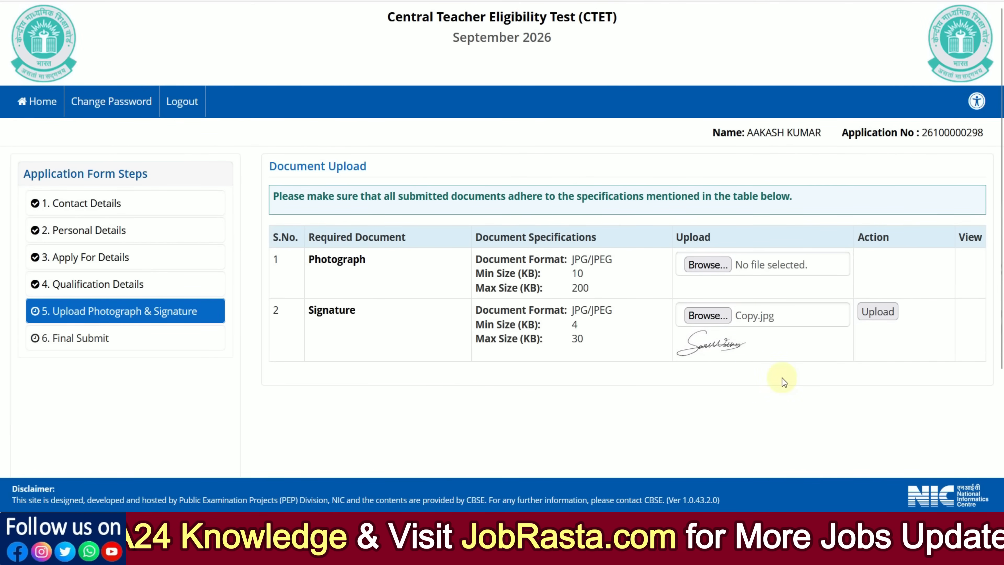
pyautogui.click(879, 314)
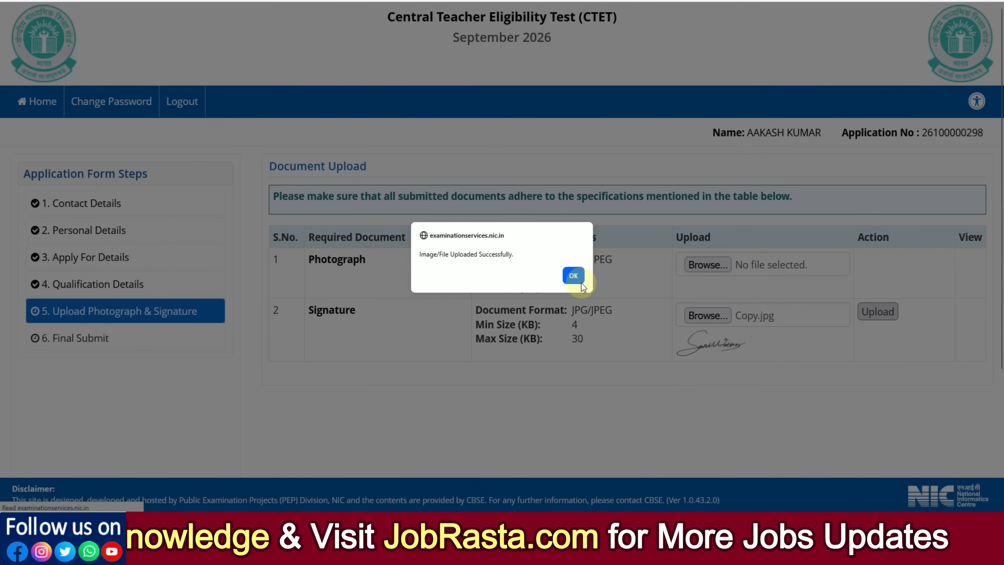
pyautogui.click(574, 276)
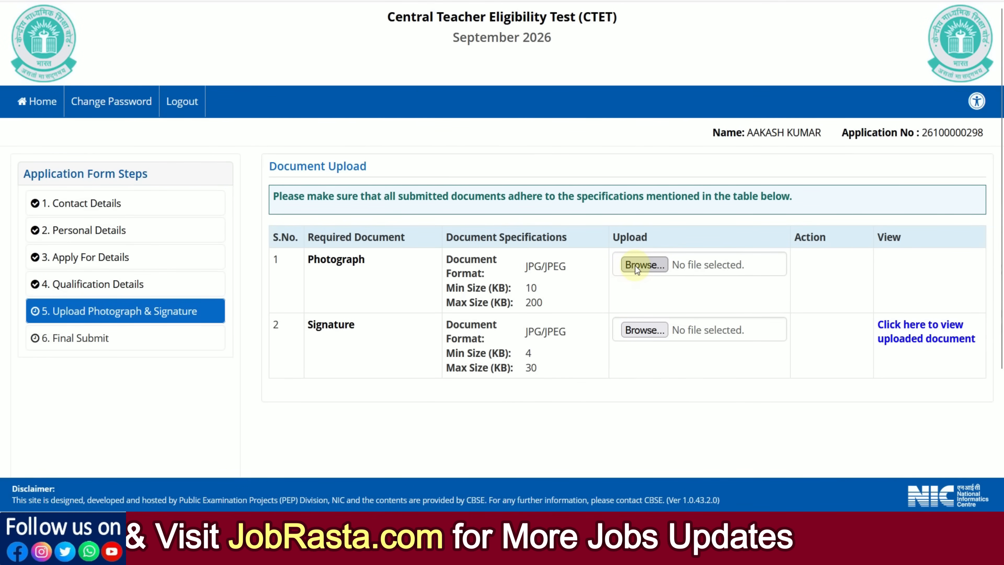
# Enter the CAPTCHA shown for the document upload and save to proceed to the final submission stage
pyautogui.scroll(-3, 637, 270)
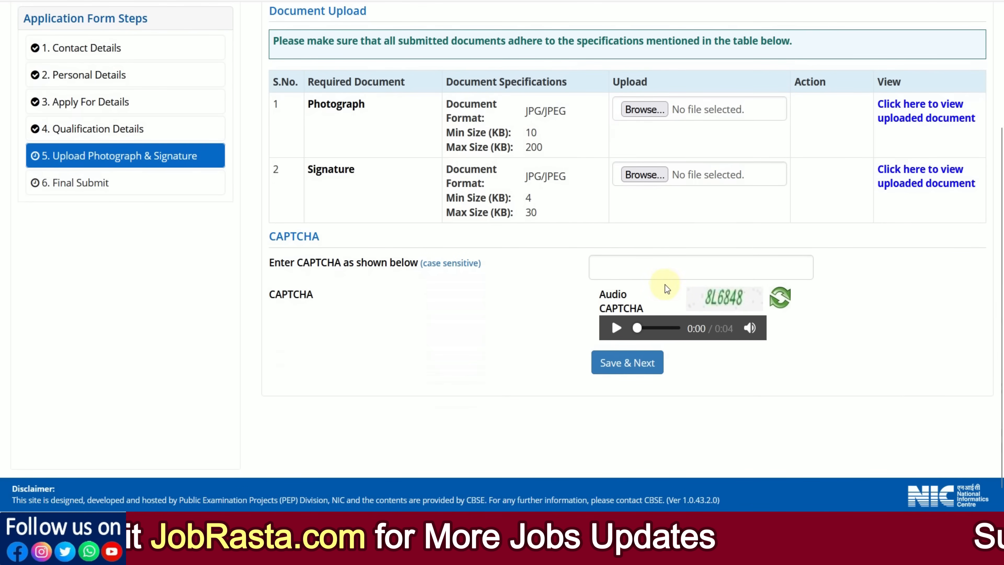
pyautogui.click(663, 278)
pyautogui.write('8')
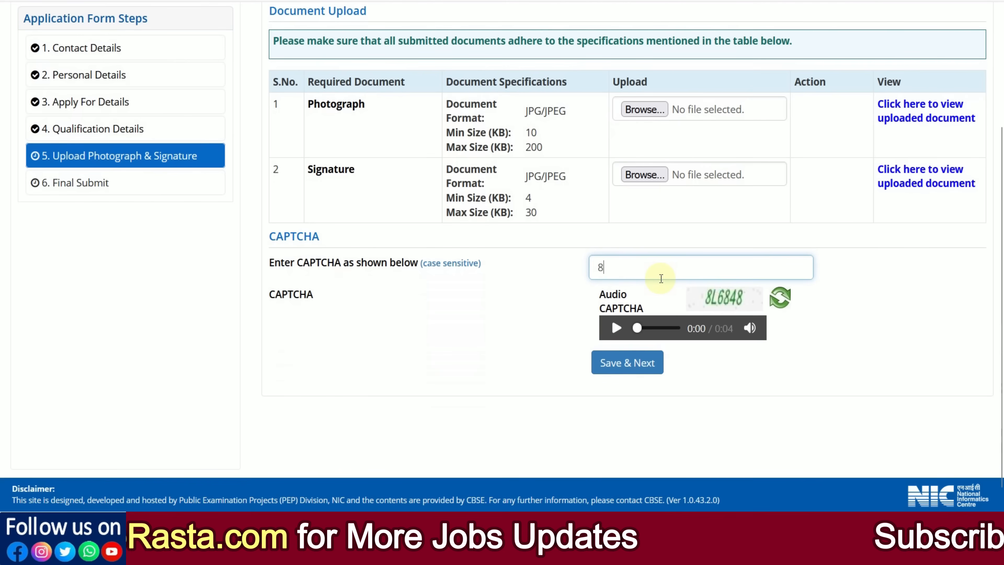
pyautogui.write('L6848')
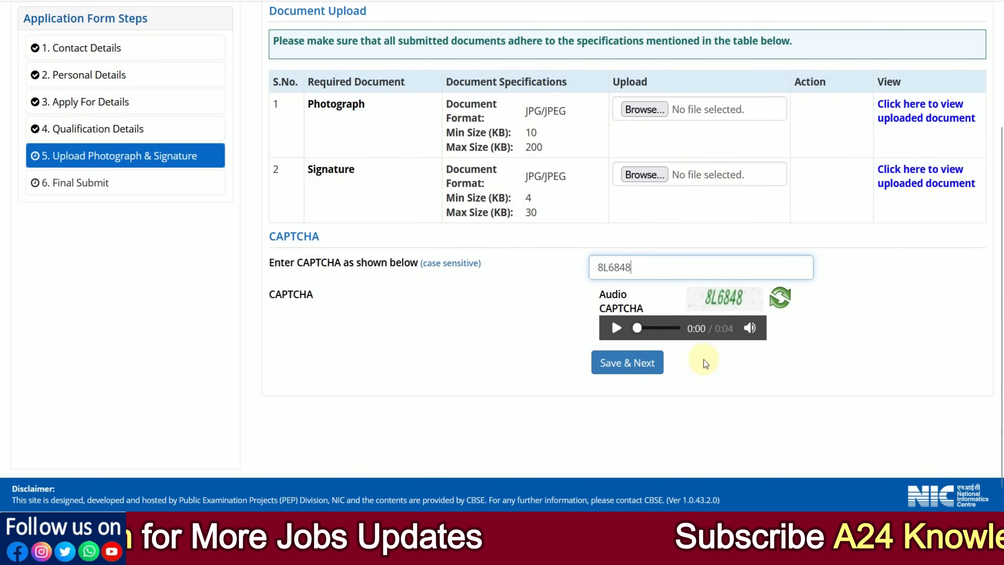
pyautogui.click(649, 362)
# Agree to the declaration on the application review page and make the final submission of the application
pyautogui.click(487, 286)
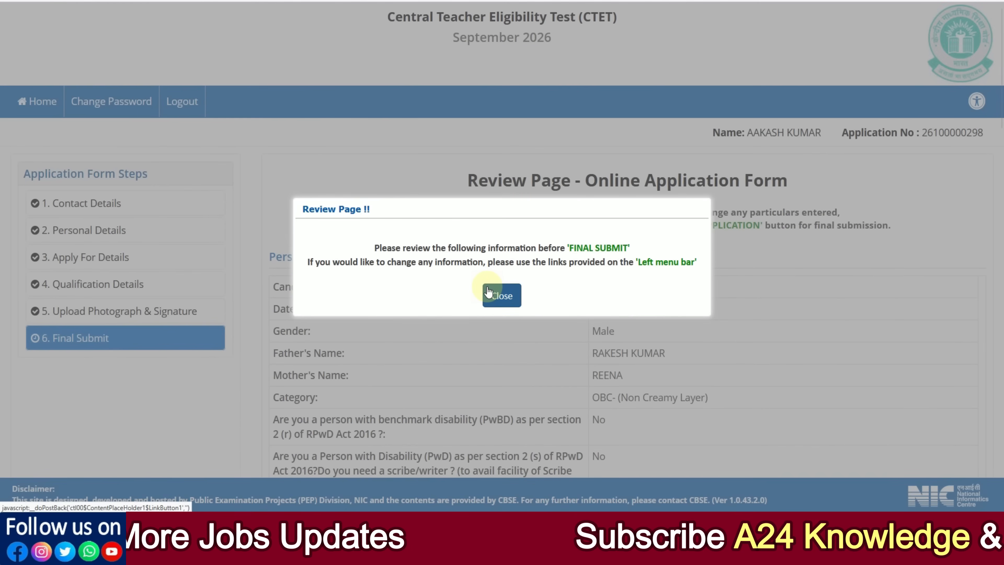
pyautogui.click(500, 293)
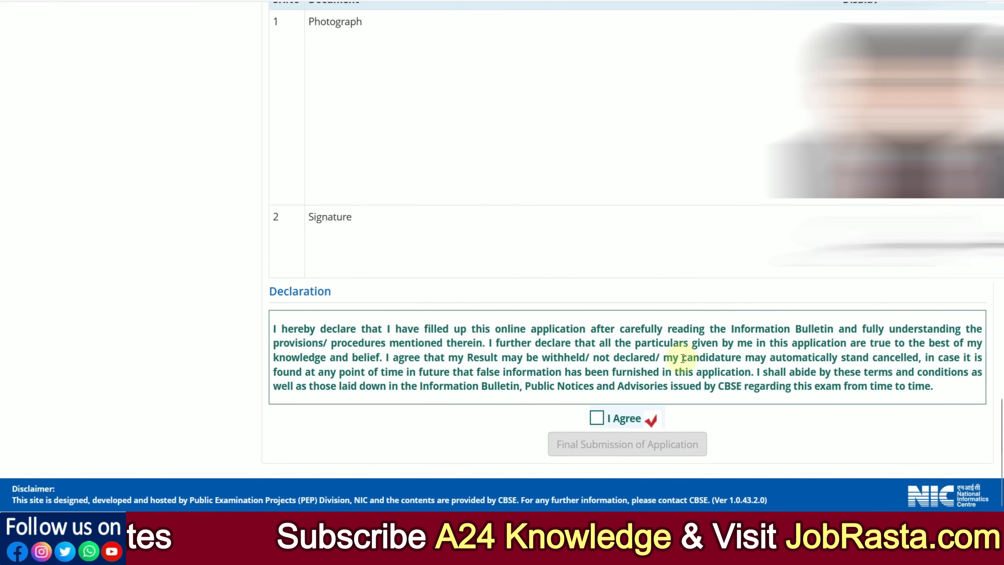
pyautogui.click(596, 418)
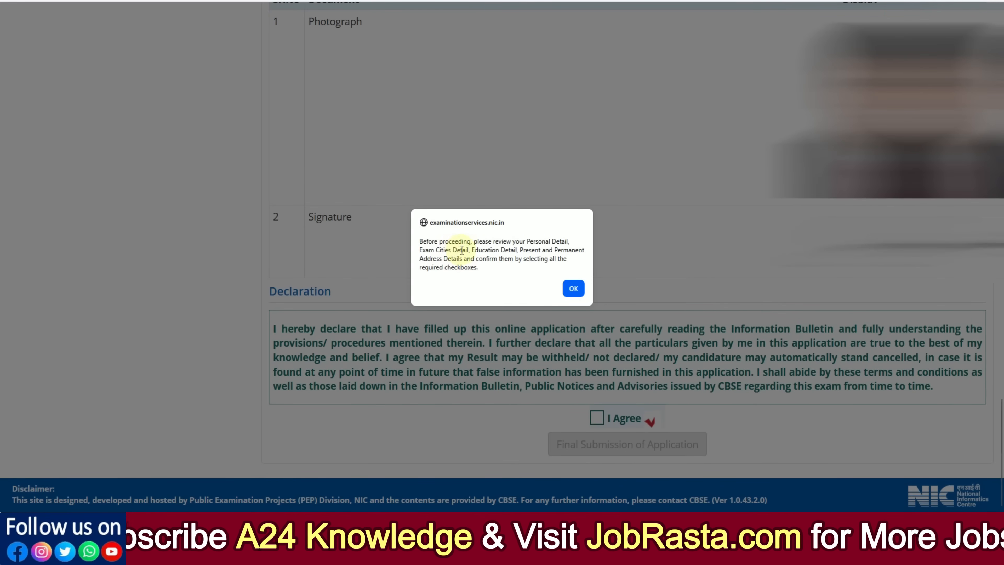
pyautogui.click(570, 289)
pyautogui.click(597, 419)
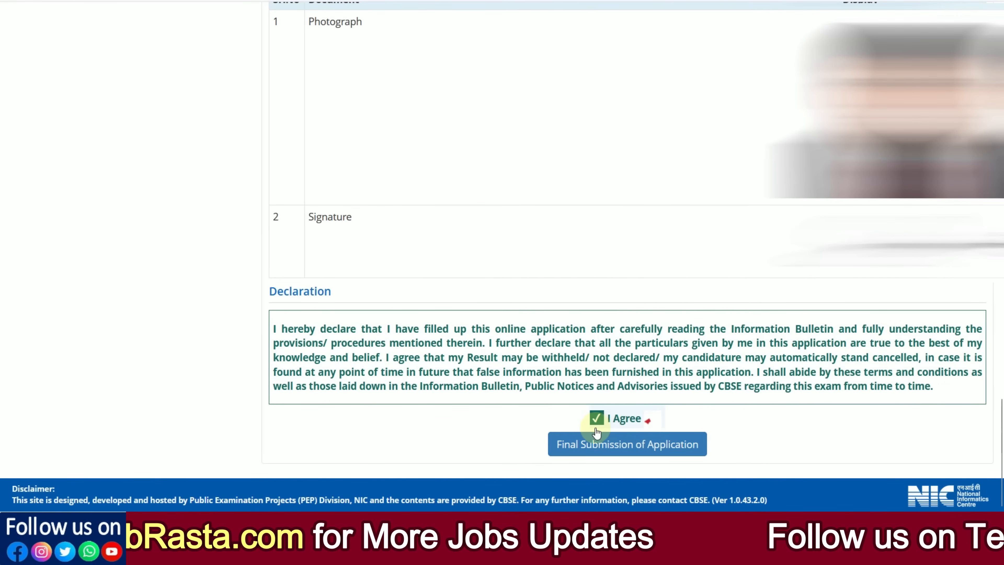
pyautogui.click(613, 452)
# Proceed to pay the examination fee by Online Payment, with Any Debit/Credit Card/Net Banking as the payment provider
pyautogui.scroll(-2, 613, 319)
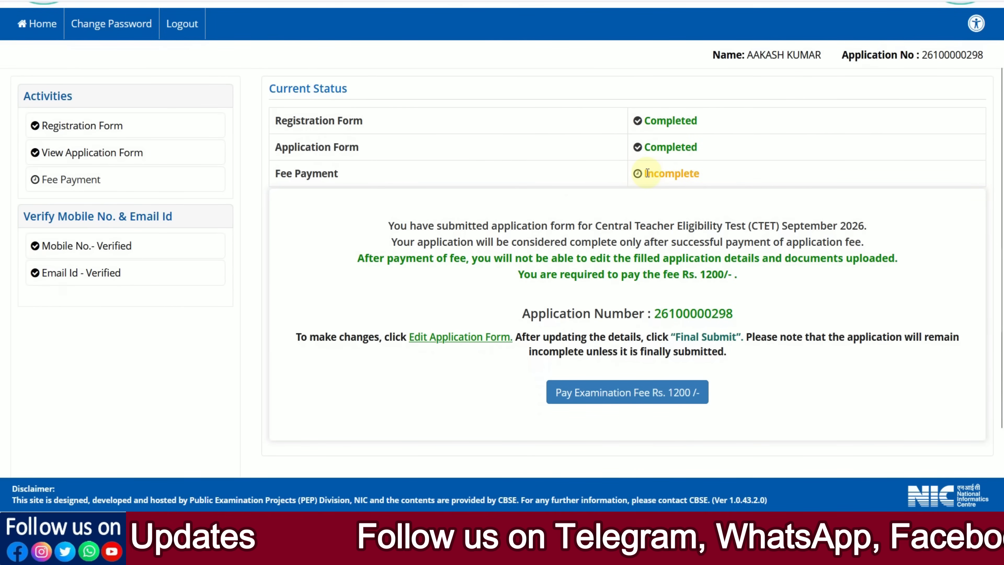
pyautogui.click(621, 399)
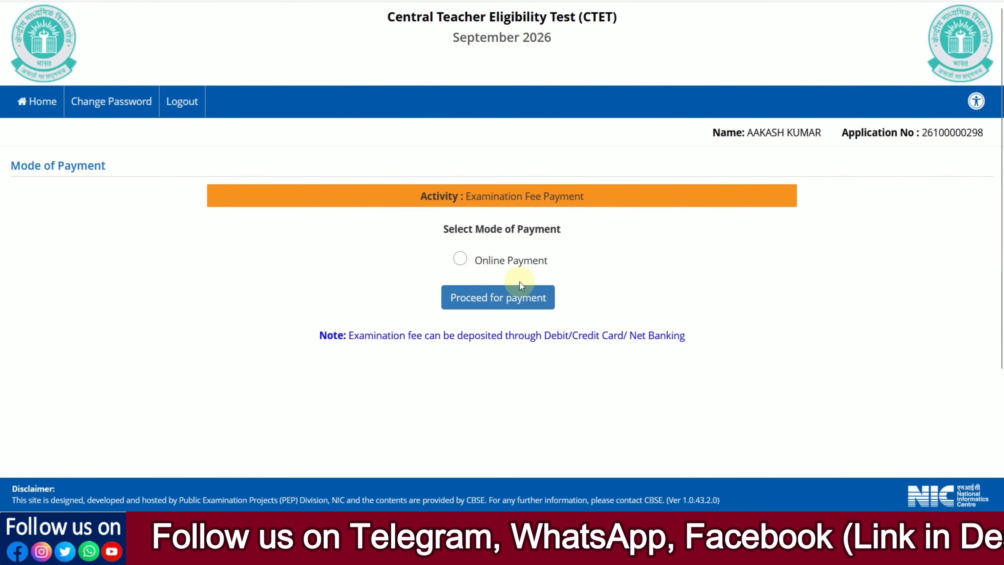
pyautogui.click(459, 261)
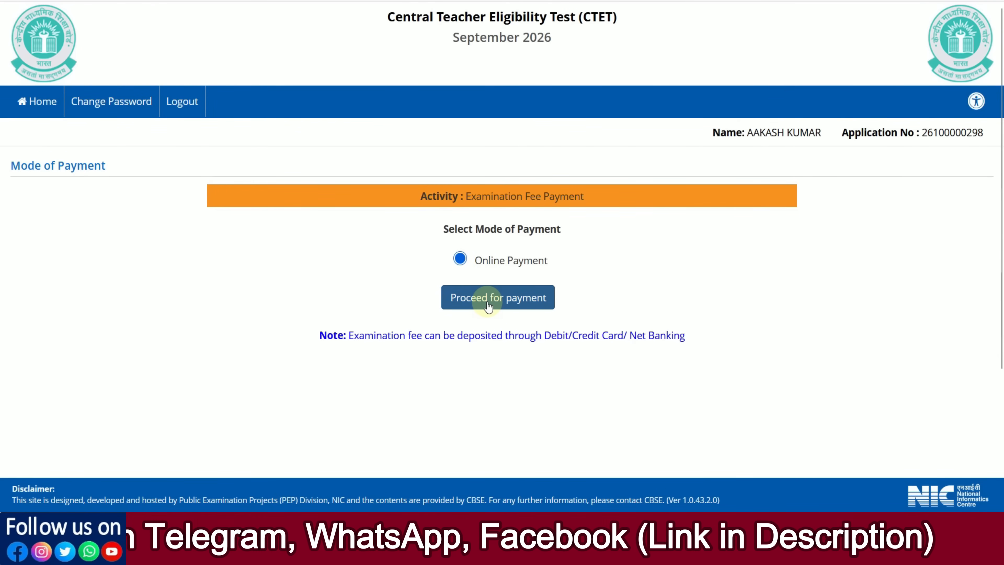
pyautogui.click(489, 307)
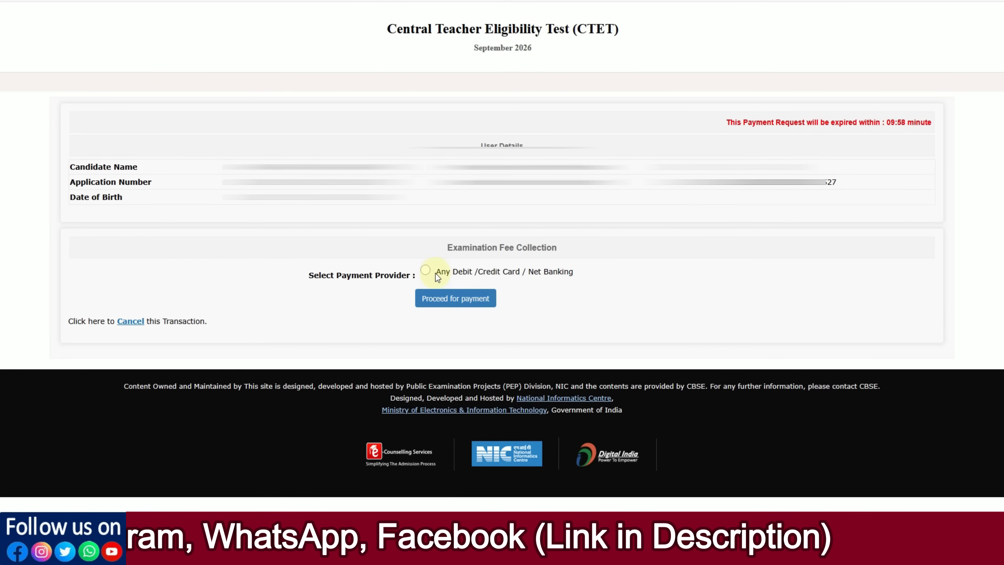
pyautogui.click(426, 271)
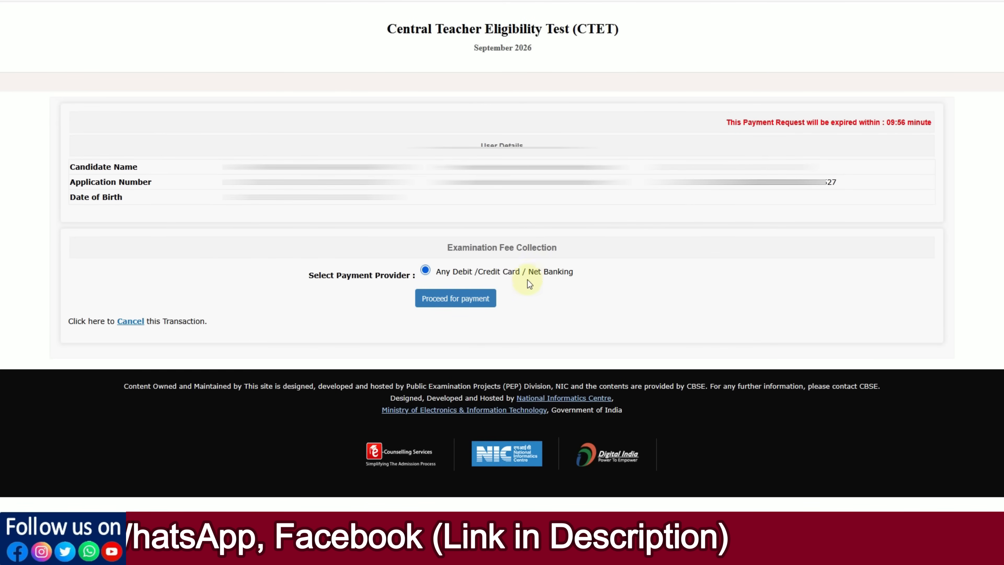
pyautogui.click(454, 302)
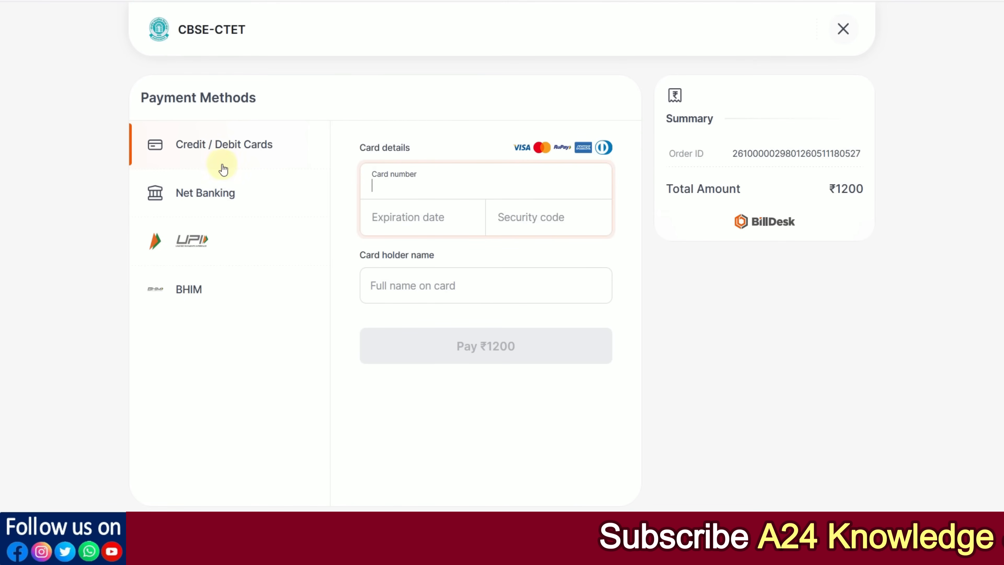
# Choose UPI as the payment method for the examination fee and request its QR code
pyautogui.click(415, 186)
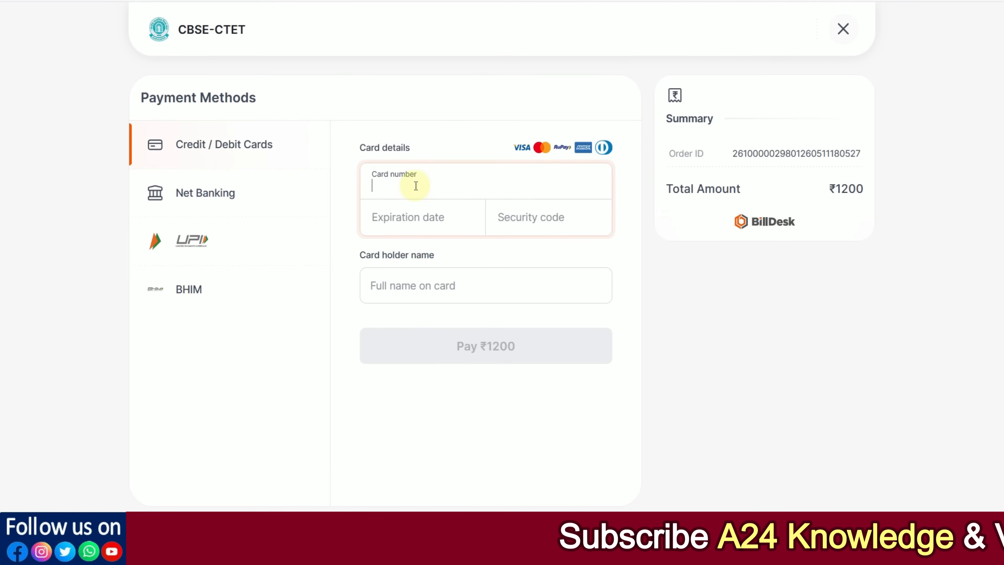
pyautogui.click(266, 202)
pyautogui.click(250, 238)
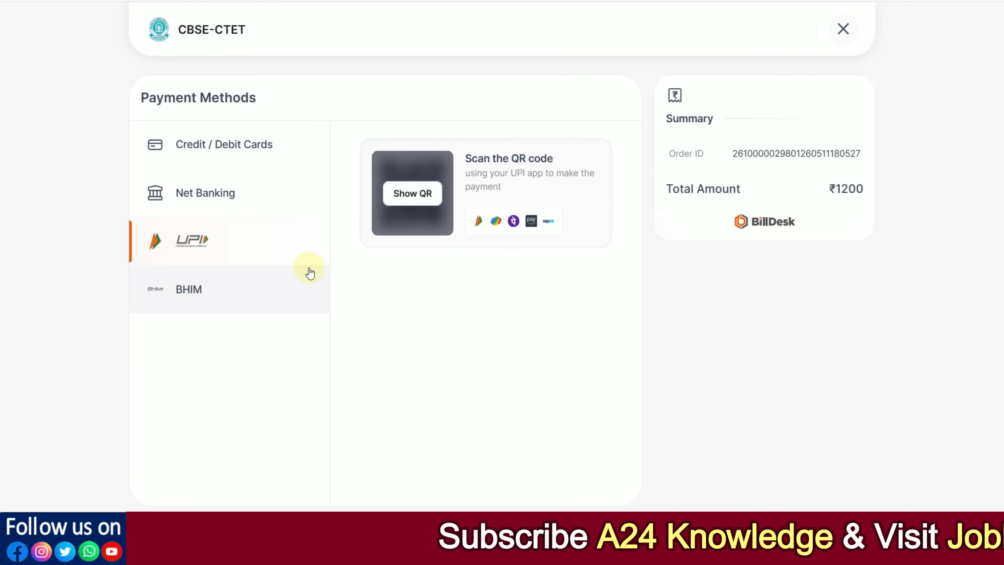
pyautogui.click(409, 205)
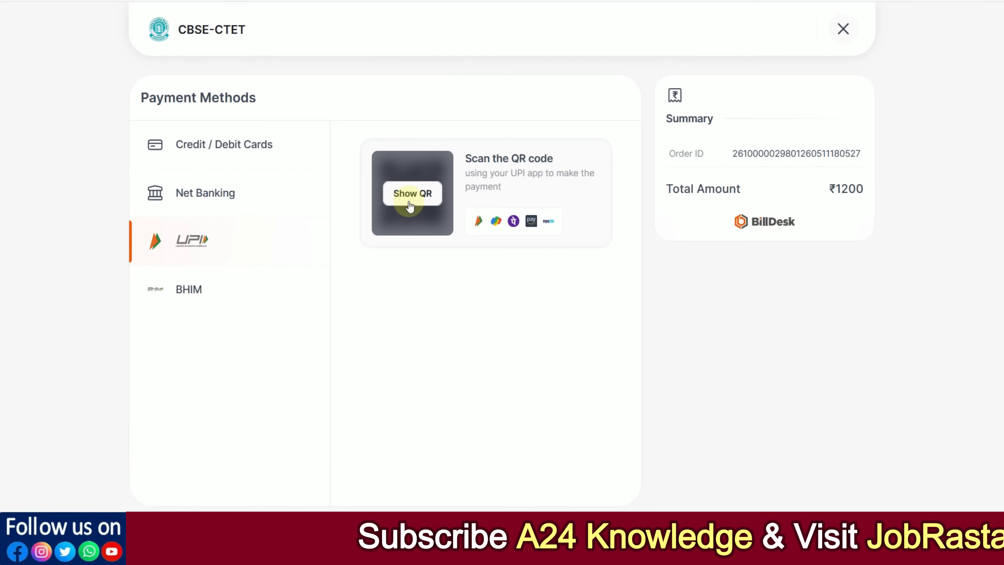